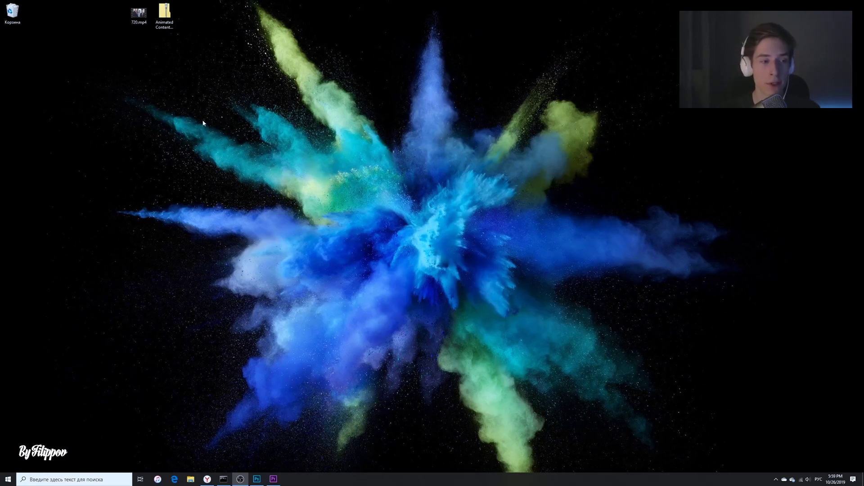
Drag the 720.mp4 desktop icon to the right of the Animated Content zip folder.
{"action": "left_click_drag", "start_coordinate": [139, 13], "coordinate": [240, 27]}
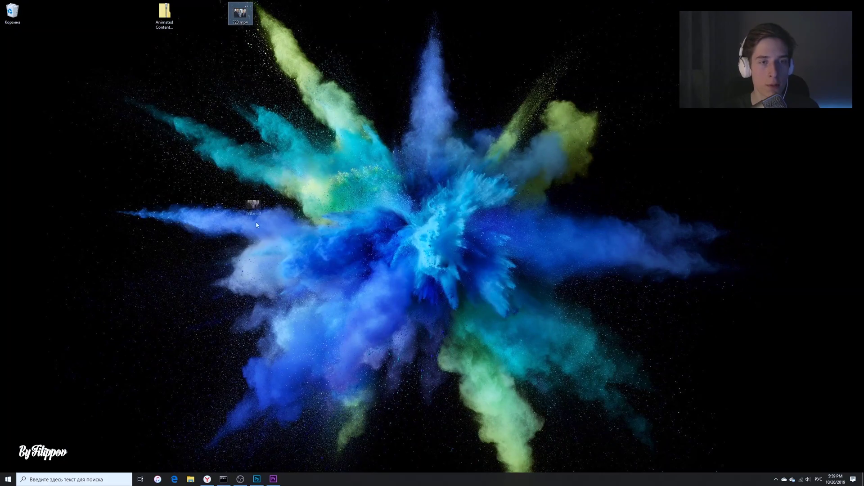
Put 720.mp4 on the Premiere timeline and export its audio as a mono 720.mp3.
{"action": "left_click", "coordinate": [273, 480]}
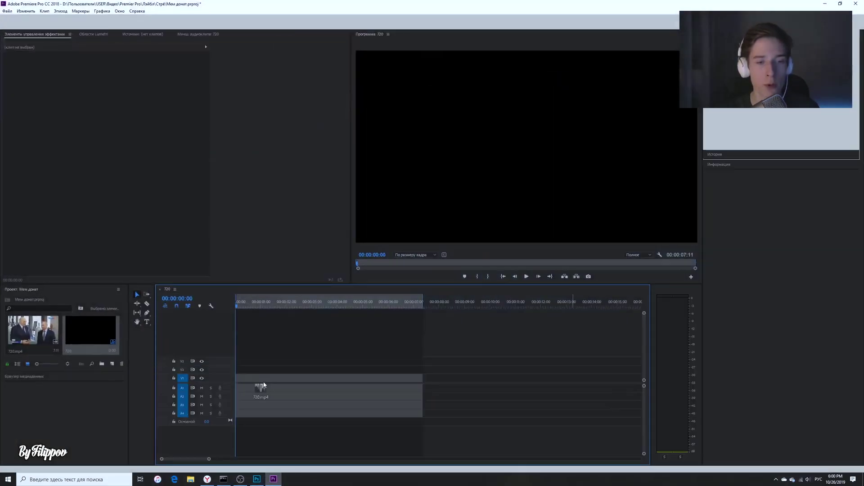
{"action": "left_click_drag", "start_coordinate": [264, 386], "coordinate": [276, 386]}
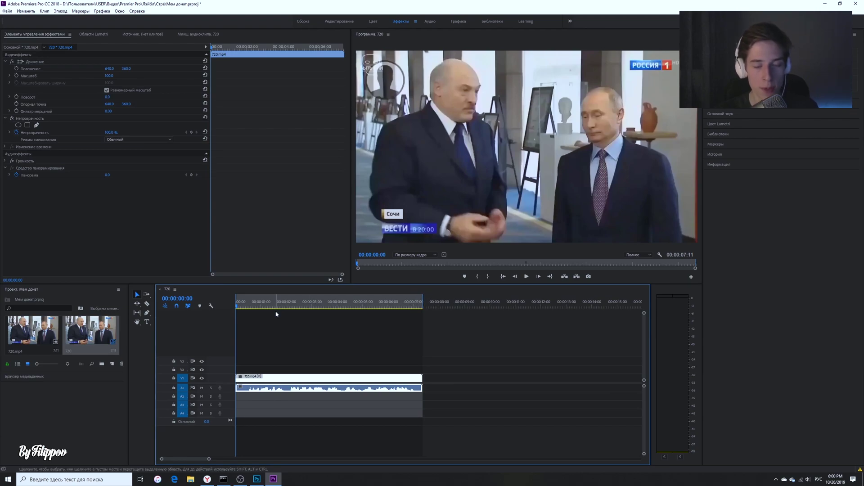
{"action": "key", "text": "ctrl+m"}
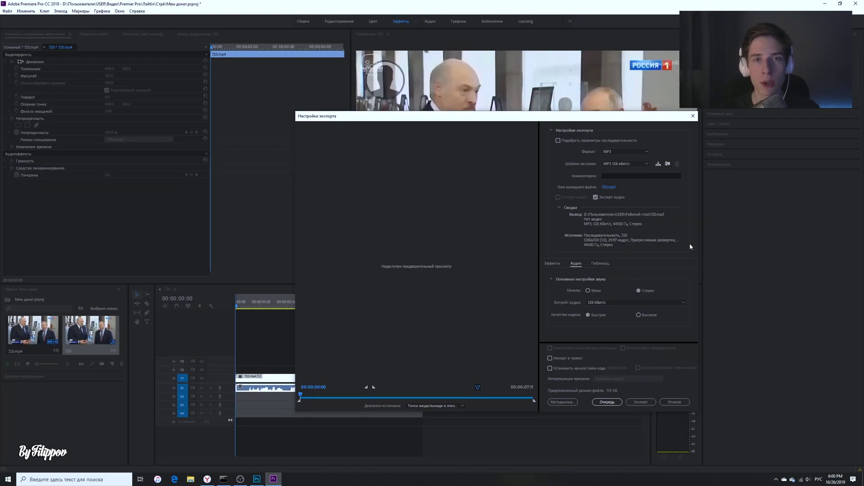
{"action": "left_click", "coordinate": [588, 290]}
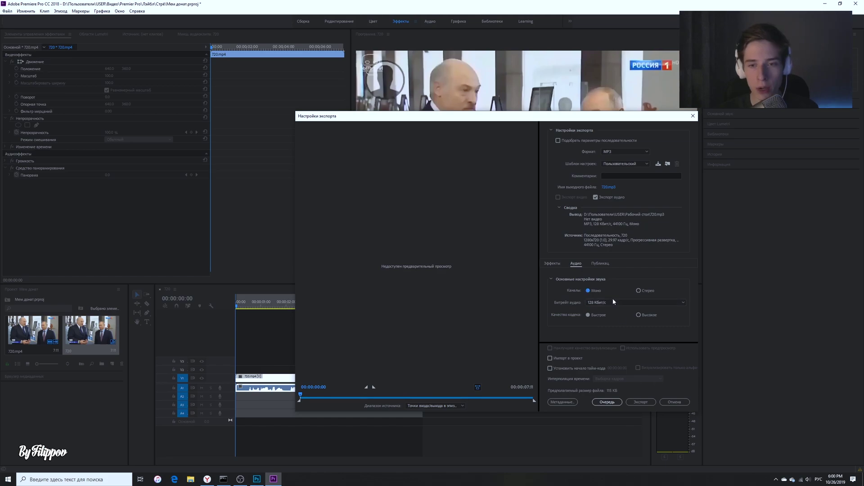
{"action": "left_click", "coordinate": [642, 404]}
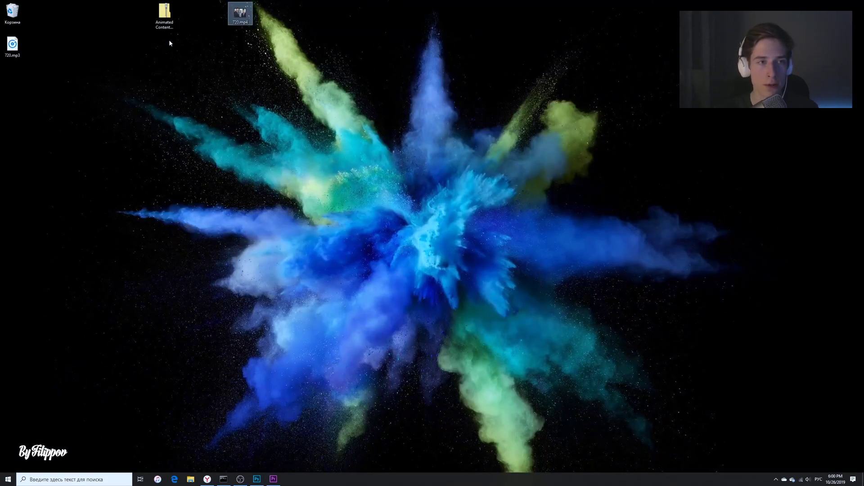
Place the 720.mp3 icon beside 720.mp4 and close Premiere Pro without saving.
{"action": "left_click", "coordinate": [13, 50]}
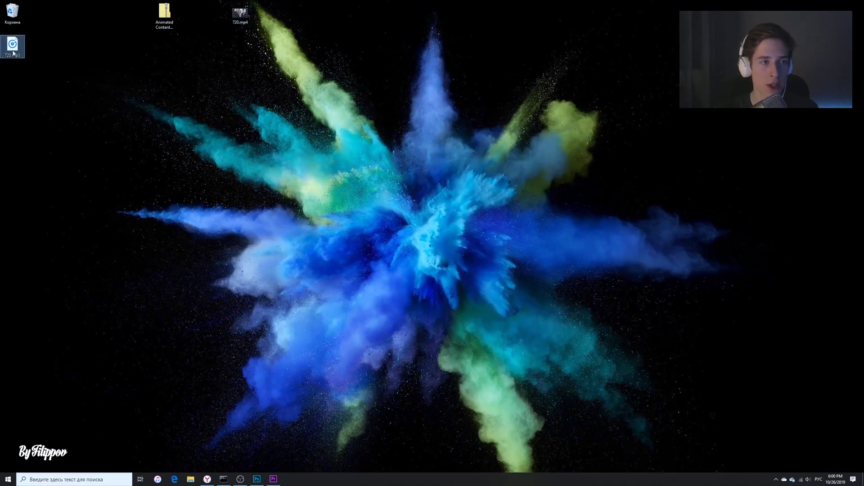
{"action": "left_click_drag", "start_coordinate": [14, 50], "coordinate": [241, 50]}
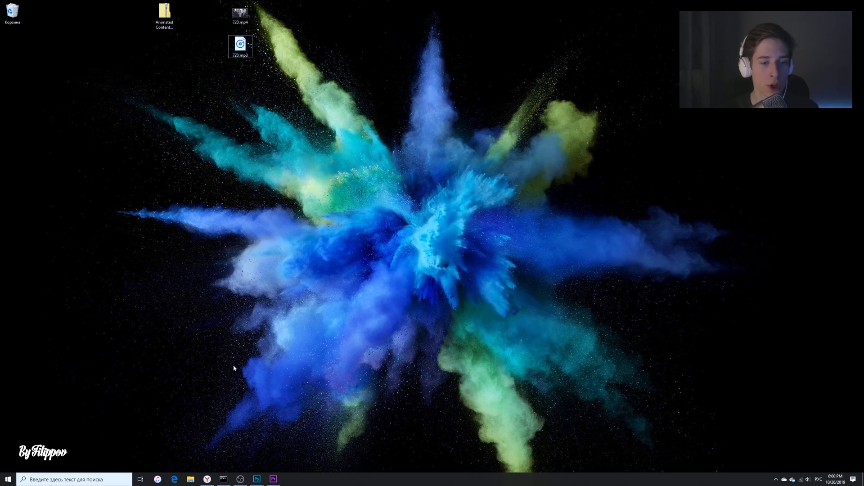
{"action": "key", "text": "alt+Tab"}
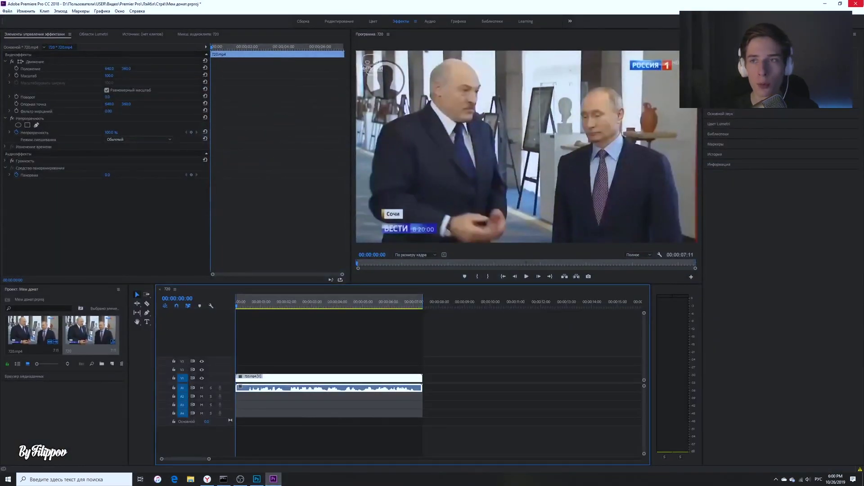
{"action": "key", "text": "alt+F4"}
{"action": "left_click", "coordinate": [443, 245]}
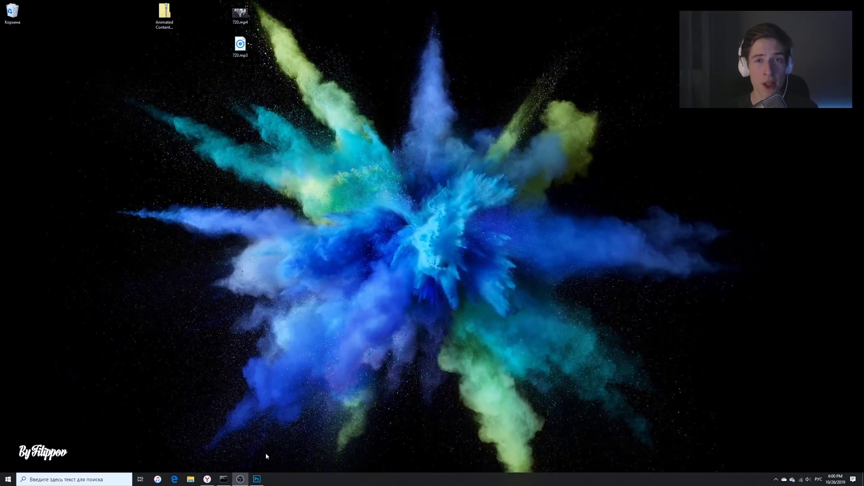
Import every frame of 720.mp4 as layers with Video Frames to Layers.
{"action": "left_click", "coordinate": [256, 478]}
{"action": "left_click", "coordinate": [20, 5]}
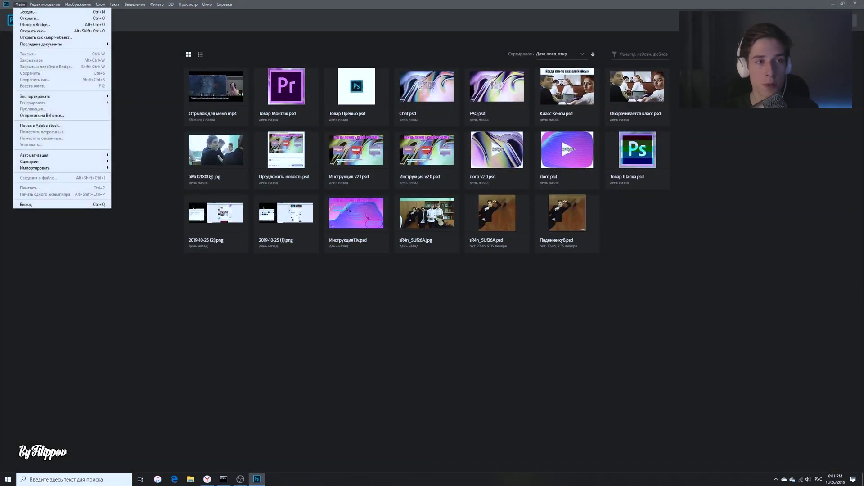
{"action": "mouse_move", "coordinate": [90, 168]}
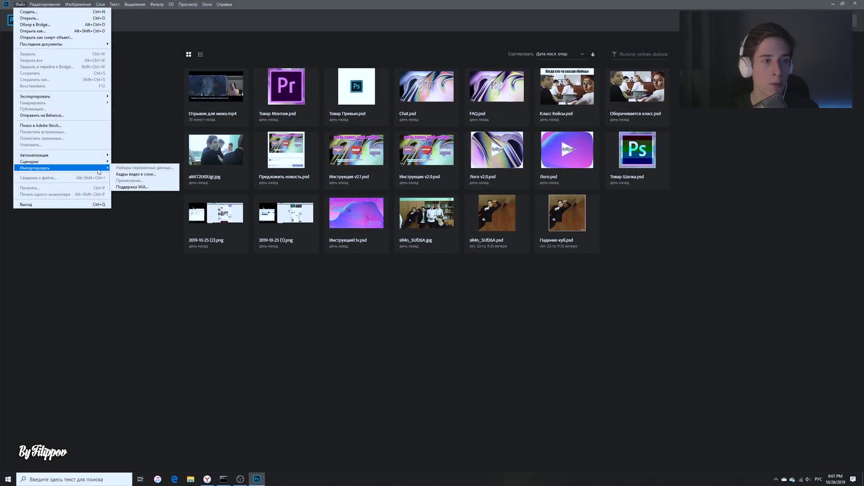
{"action": "left_click", "coordinate": [139, 174]}
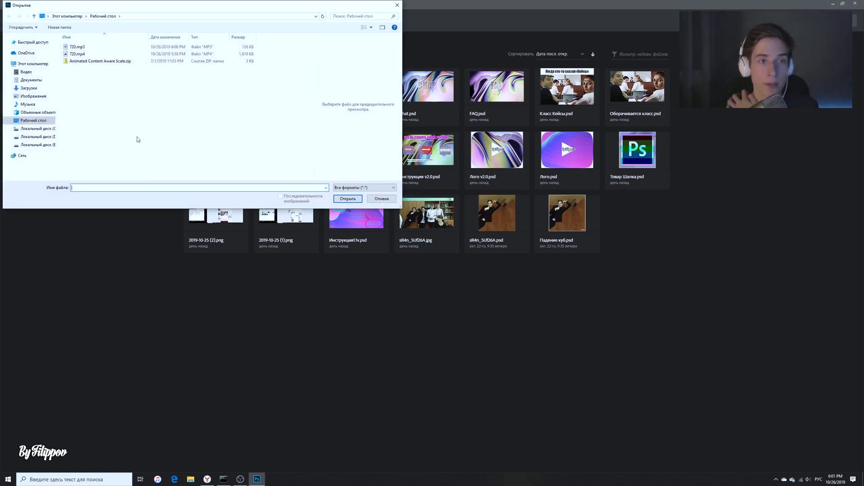
{"action": "double_click", "coordinate": [77, 54]}
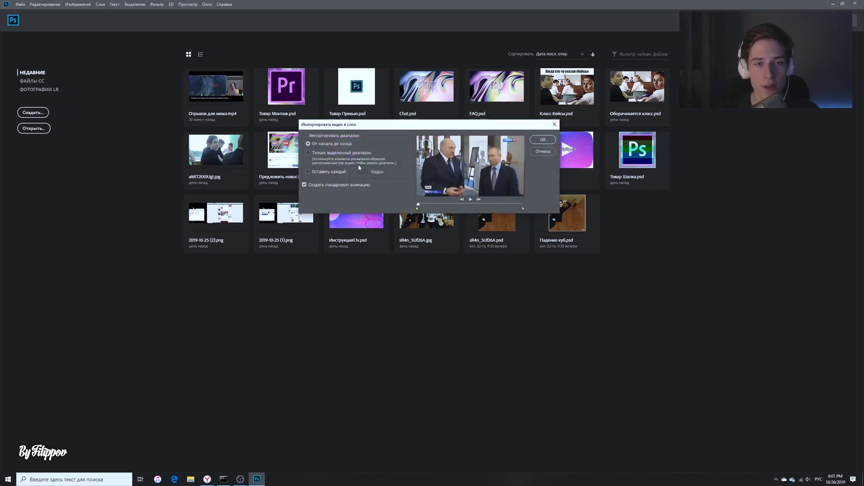
{"action": "left_click", "coordinate": [543, 140]}
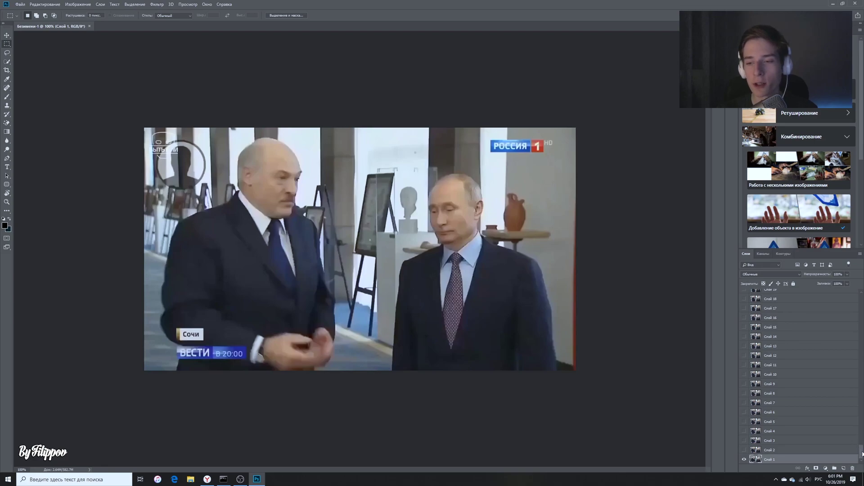
Select the top frame layer Слой 221 and minimize Photoshop.
{"action": "left_click_drag", "start_coordinate": [863, 454], "coordinate": [796, 295]}
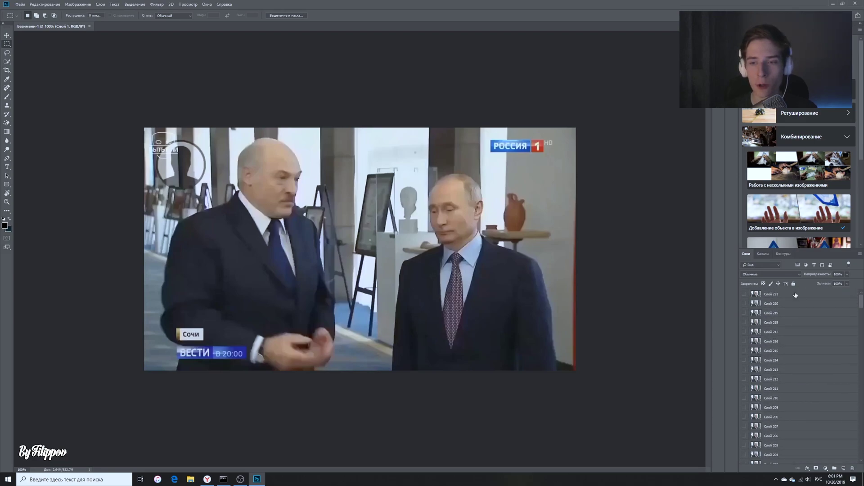
{"action": "left_click", "coordinate": [796, 294]}
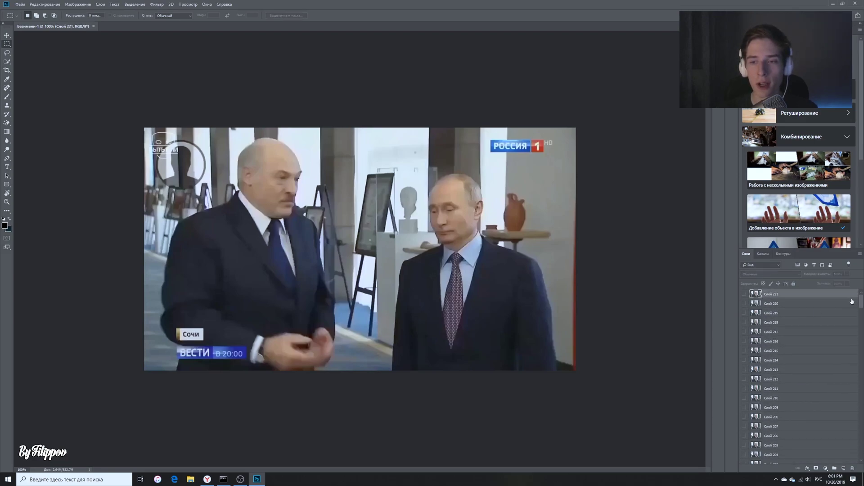
{"action": "left_click", "coordinate": [831, 6]}
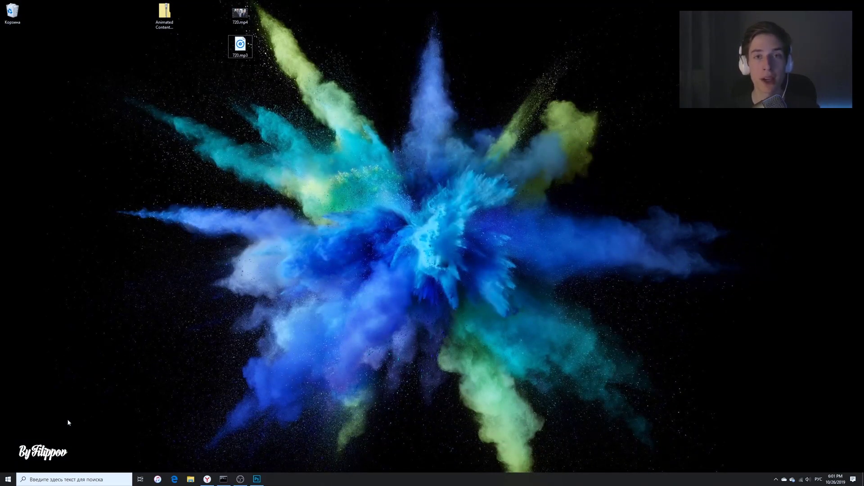
Open the Animated Content Aware Scale zip and select the .jsx script inside.
{"action": "left_click", "coordinate": [169, 27]}
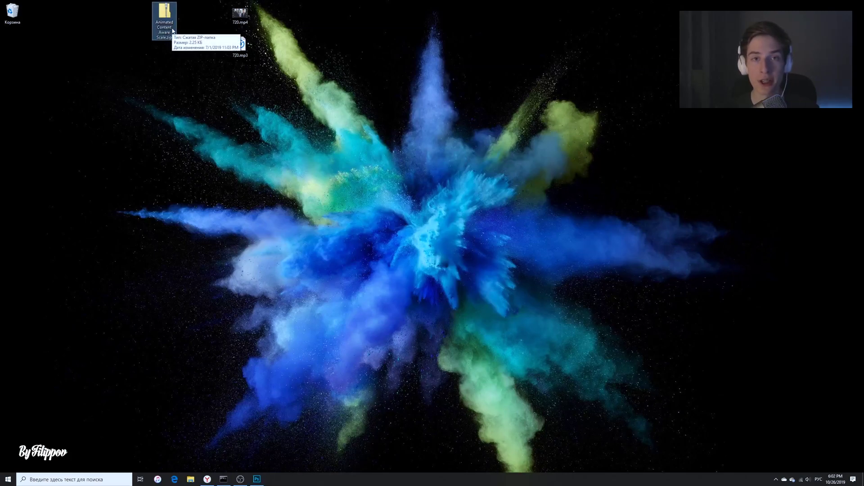
{"action": "double_click", "coordinate": [169, 27]}
{"action": "left_click_drag", "start_coordinate": [311, 86], "coordinate": [339, 84]}
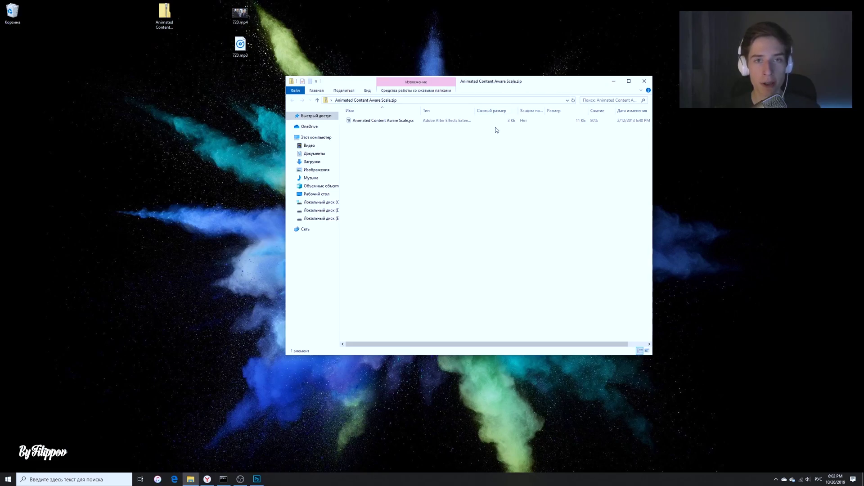
{"action": "left_click", "coordinate": [420, 121]}
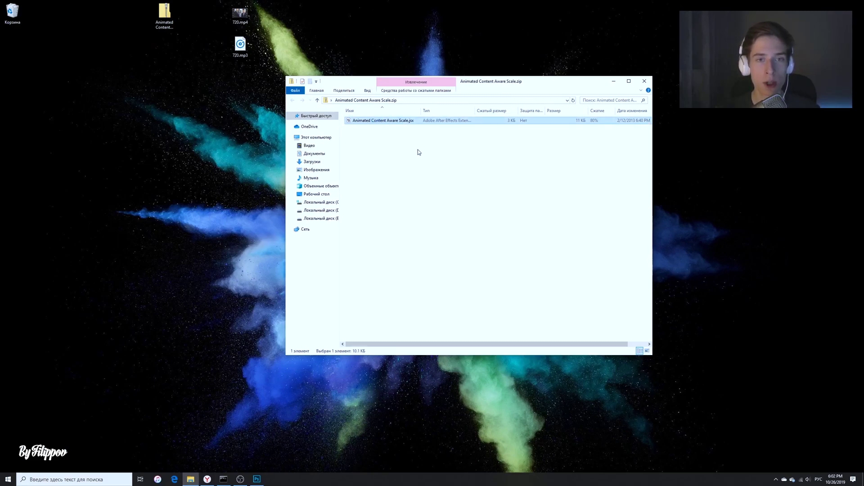
{"action": "left_click_drag", "start_coordinate": [425, 130], "coordinate": [395, 121]}
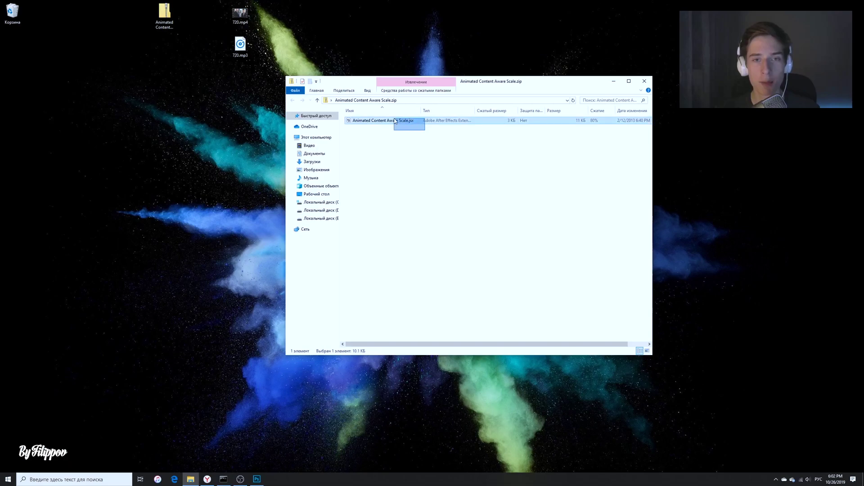
Navigate from the Photoshop shortcut to the install folder's Presets\Scripts folder.
{"action": "key", "text": "super"}
{"action": "right_click", "coordinate": [309, 340]}
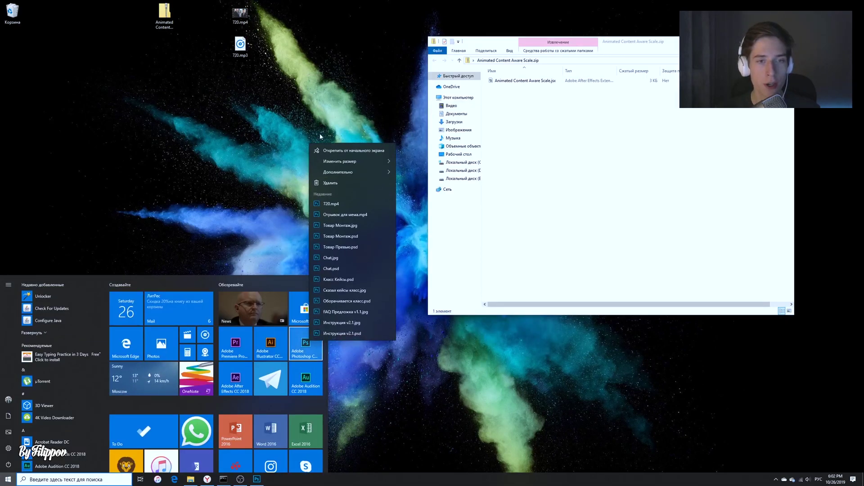
{"action": "mouse_move", "coordinate": [355, 172]}
{"action": "left_click", "coordinate": [434, 199]}
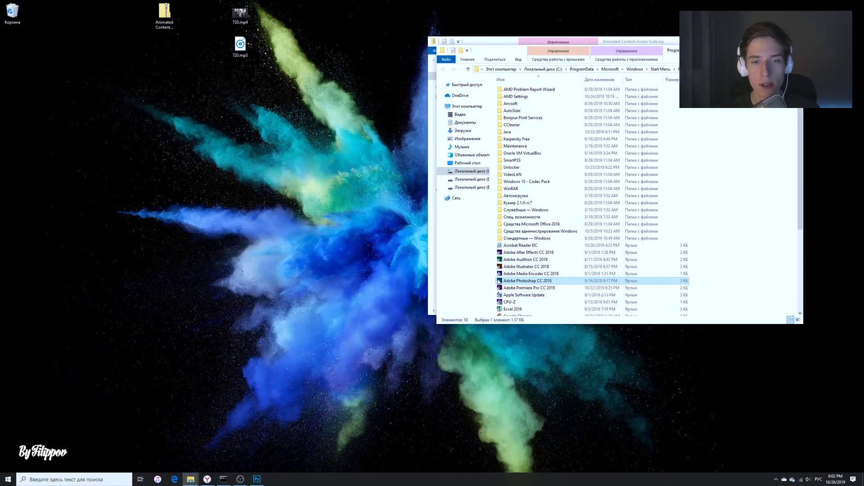
{"action": "right_click", "coordinate": [498, 282]}
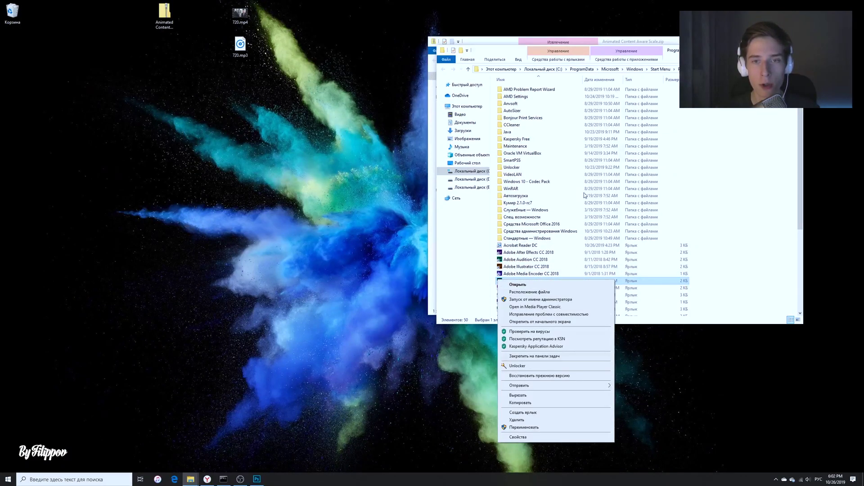
{"action": "left_click", "coordinate": [551, 293]}
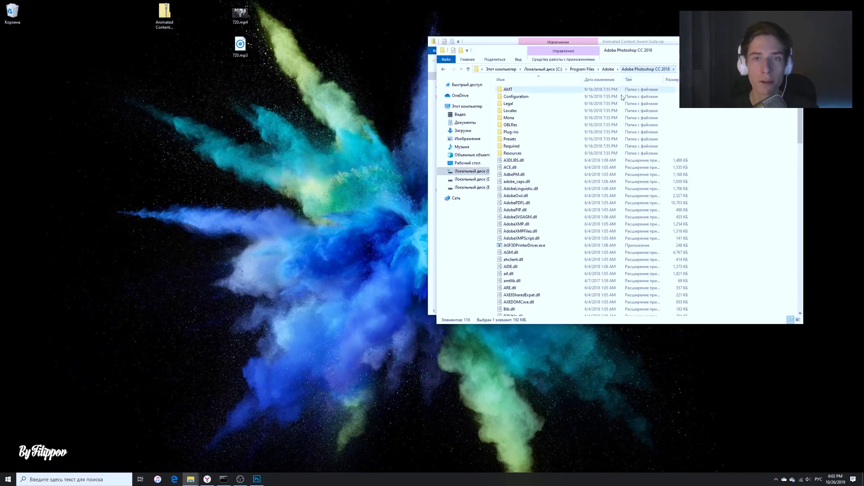
{"action": "double_click", "coordinate": [533, 142]}
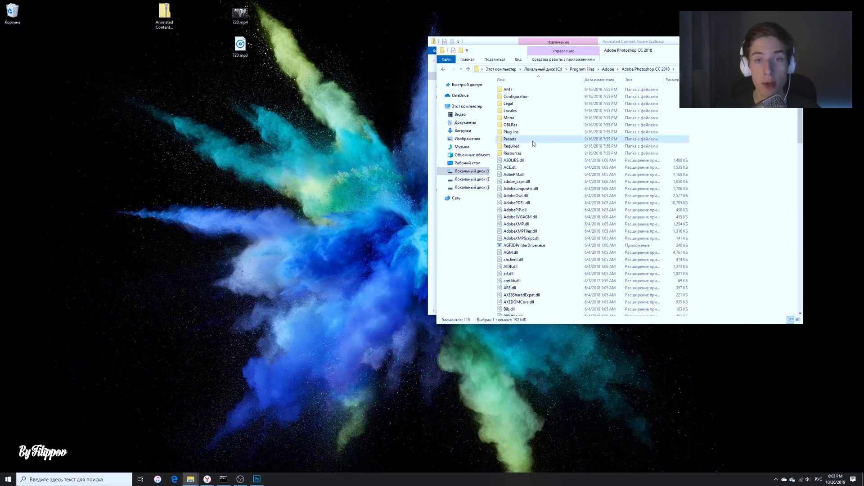
{"action": "scroll", "coordinate": [543, 234], "scroll_direction": "down", "scroll_amount": 2}
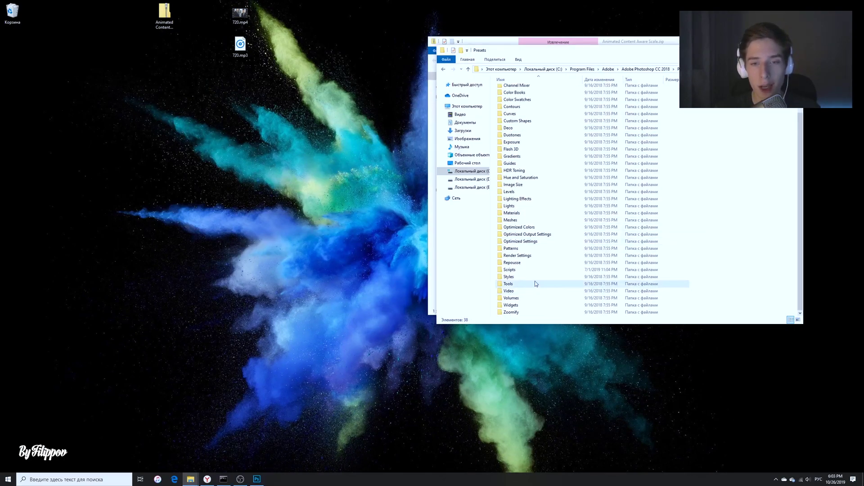
{"action": "double_click", "coordinate": [511, 270]}
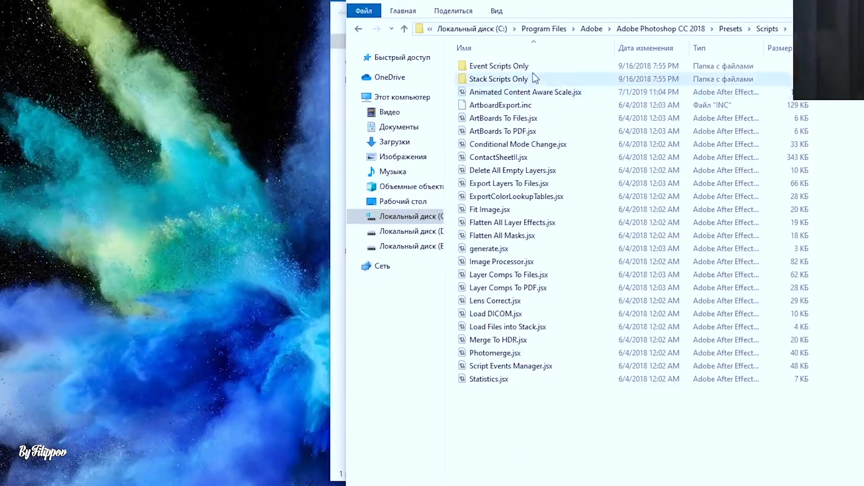
Copy Animated Content Aware Scale.jsx into Scripts, replacing the existing file, and close both windows.
{"action": "left_click_drag", "start_coordinate": [562, 423], "coordinate": [533, 96]}
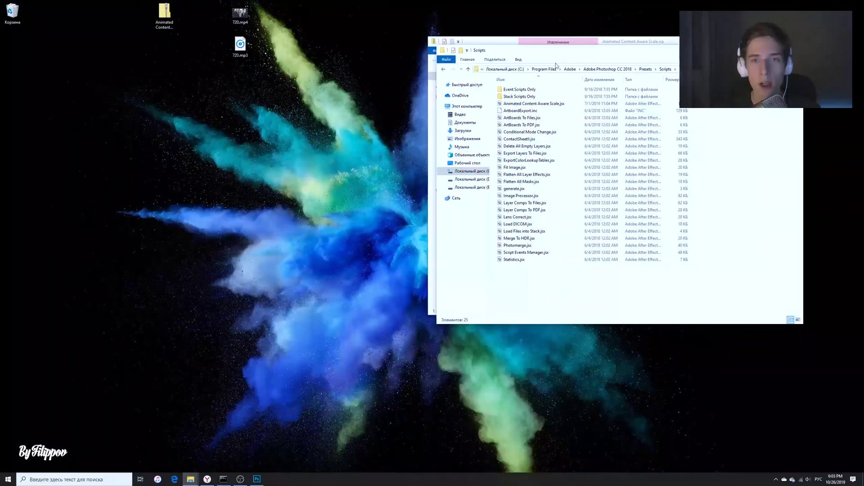
{"action": "left_click_drag", "start_coordinate": [550, 40], "coordinate": [158, 39]}
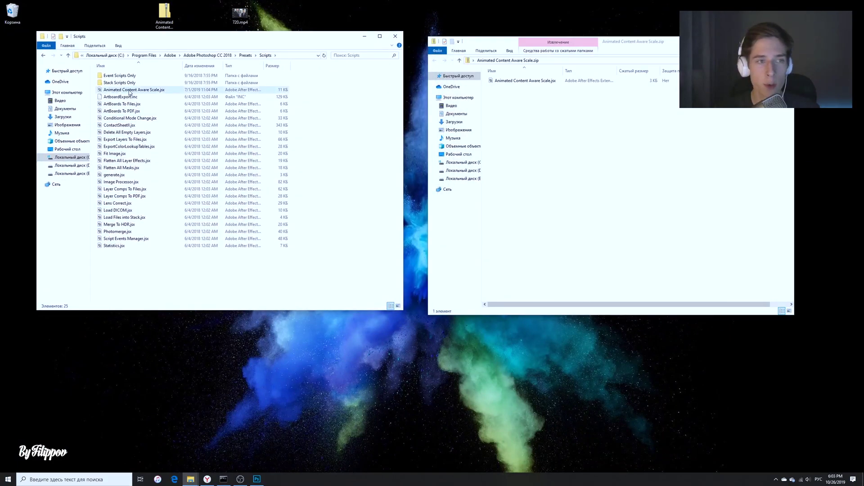
{"action": "left_click", "coordinate": [151, 93]}
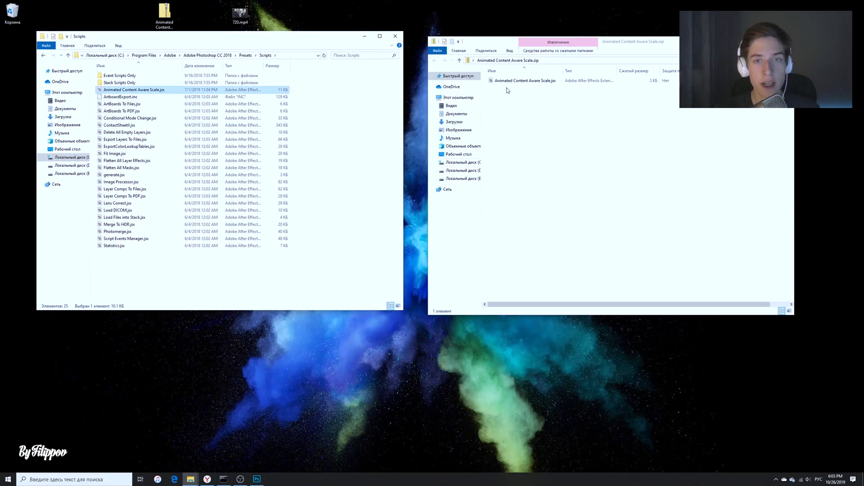
{"action": "mouse_move", "coordinate": [525, 80]}
{"action": "left_mouse_down"}
{"action": "mouse_move", "coordinate": [222, 161]}
{"action": "mouse_move", "coordinate": [346, 187]}
{"action": "left_mouse_up"}
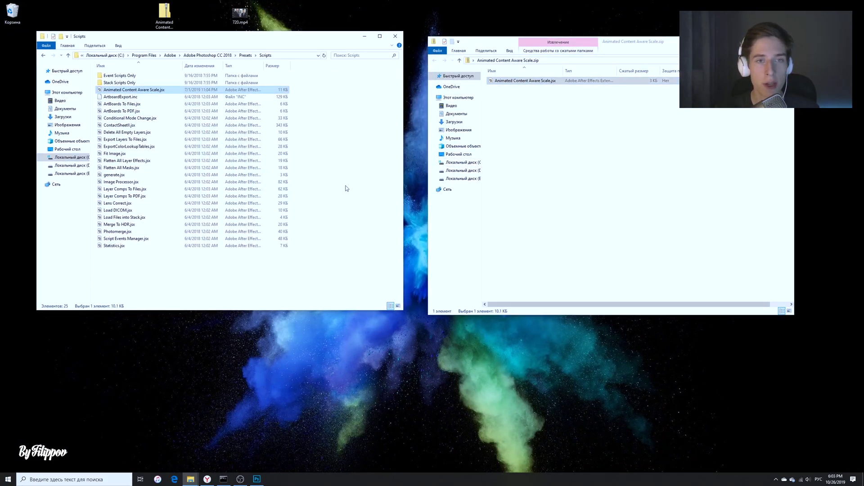
{"action": "left_click", "coordinate": [500, 148]}
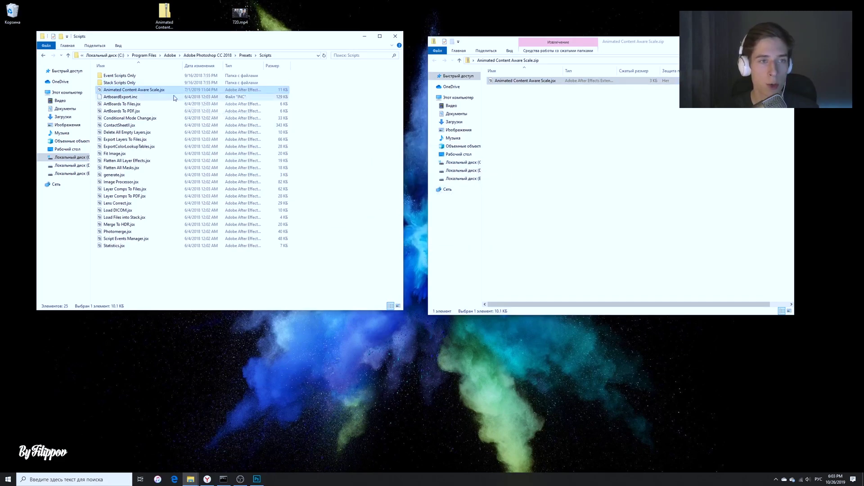
{"action": "left_click", "coordinate": [395, 36]}
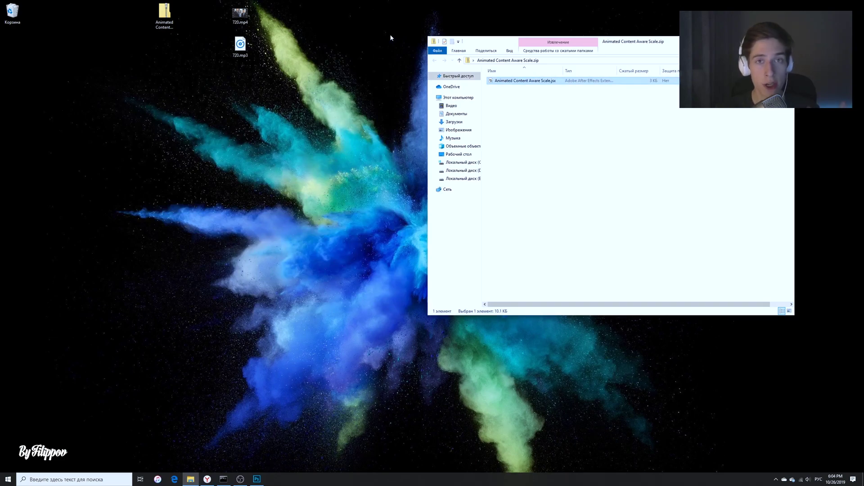
{"action": "left_click", "coordinate": [785, 41]}
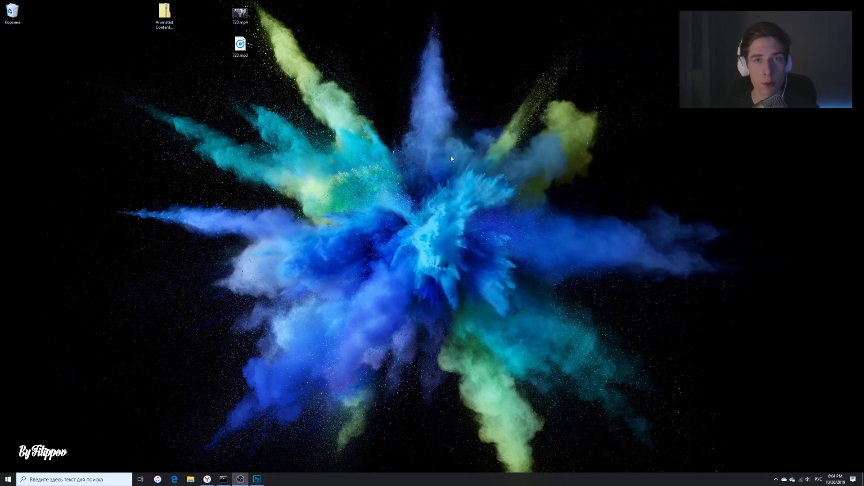
Bring Photoshop forward and make the top frame layer Слой 221 visible.
{"action": "left_click", "coordinate": [256, 479]}
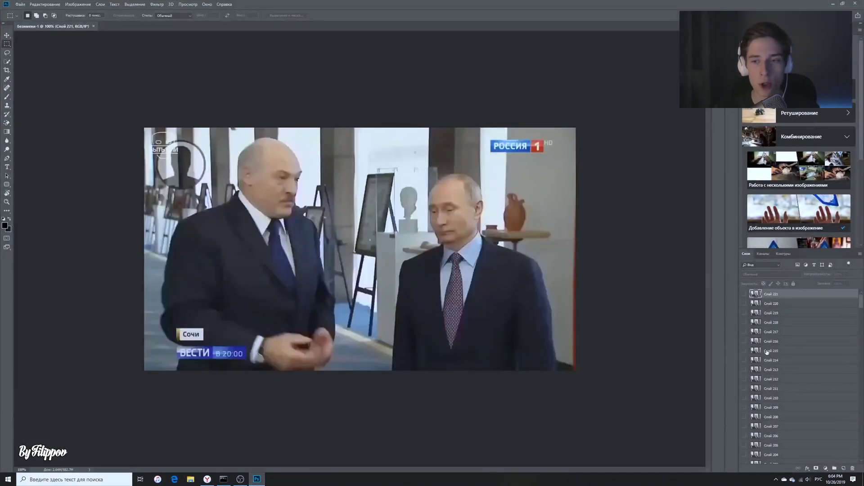
{"action": "scroll", "coordinate": [766, 352], "scroll_direction": "down", "scroll_amount": 2}
{"action": "scroll", "coordinate": [781, 323], "scroll_direction": "up", "scroll_amount": 3}
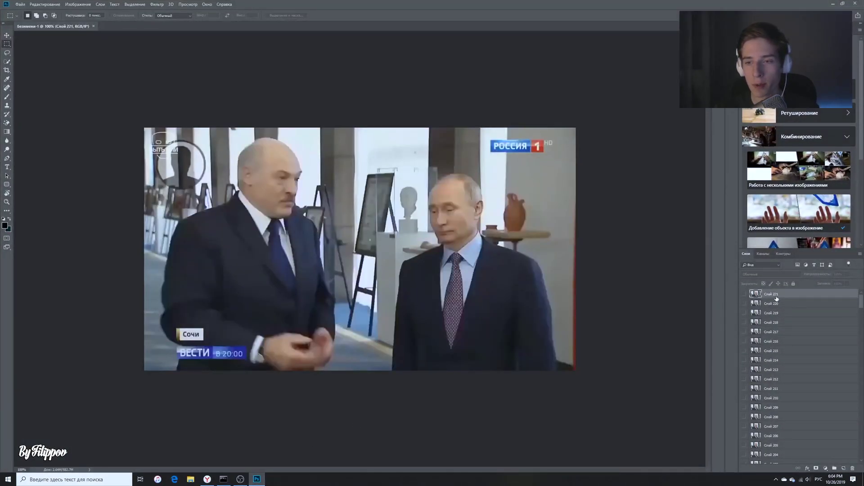
{"action": "left_click", "coordinate": [744, 294]}
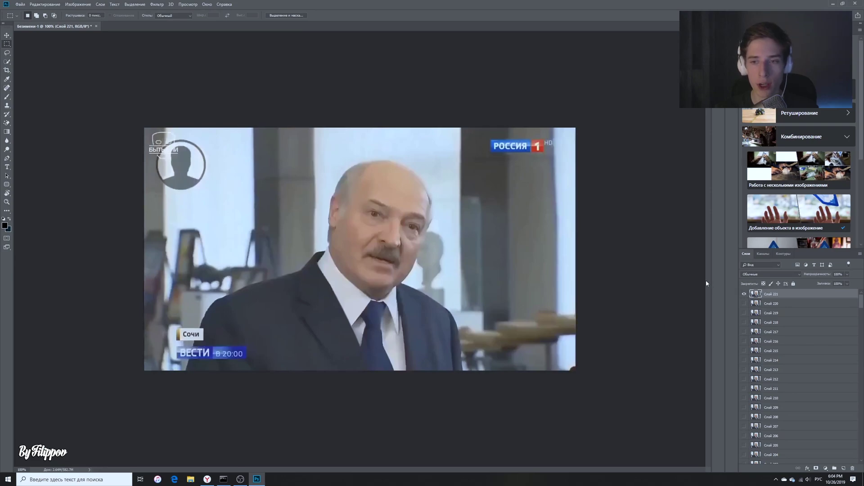
Trial a Content-Aware Scale squash on Слой 221, cancel, hide it, and select all frame layers.
{"action": "left_click", "coordinate": [44, 4]}
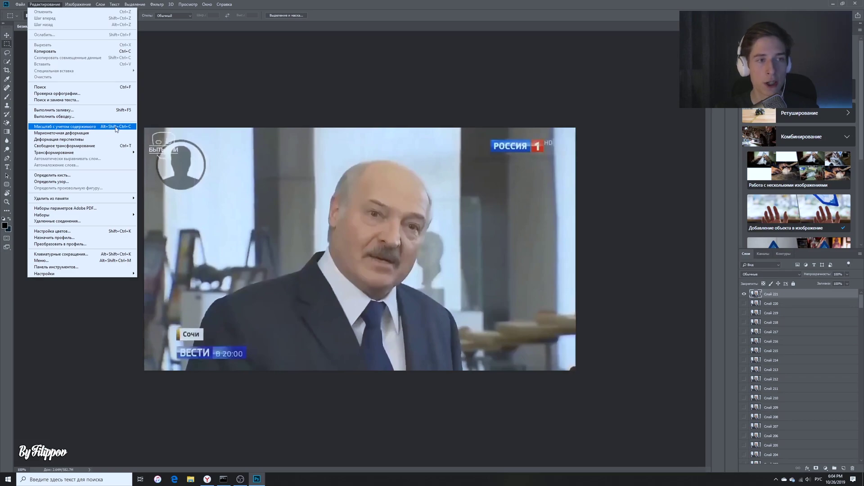
{"action": "left_click", "coordinate": [116, 129]}
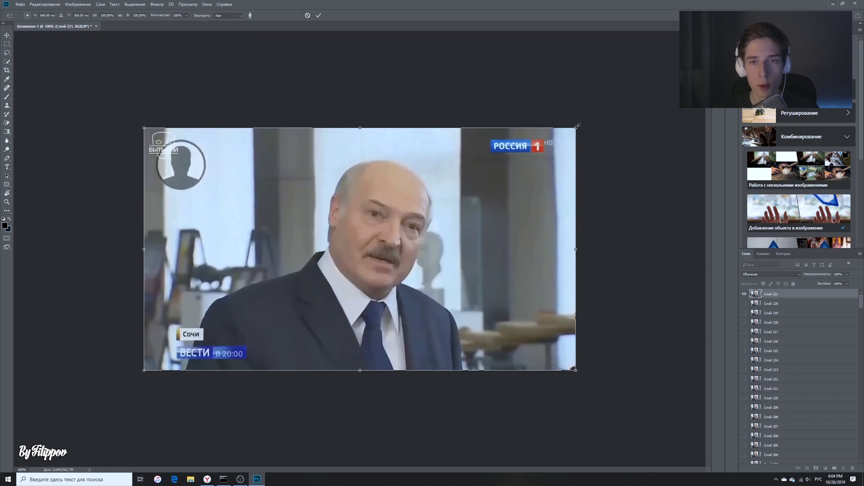
{"action": "mouse_move", "coordinate": [575, 129]}
{"action": "left_mouse_down"}
{"action": "mouse_move", "coordinate": [422, 203]}
{"action": "mouse_move", "coordinate": [356, 247]}
{"action": "mouse_move", "coordinate": [353, 261]}
{"action": "mouse_move", "coordinate": [390, 234]}
{"action": "mouse_move", "coordinate": [436, 276]}
{"action": "mouse_move", "coordinate": [308, 270]}
{"action": "mouse_move", "coordinate": [287, 238]}
{"action": "mouse_move", "coordinate": [292, 244]}
{"action": "left_mouse_up"}
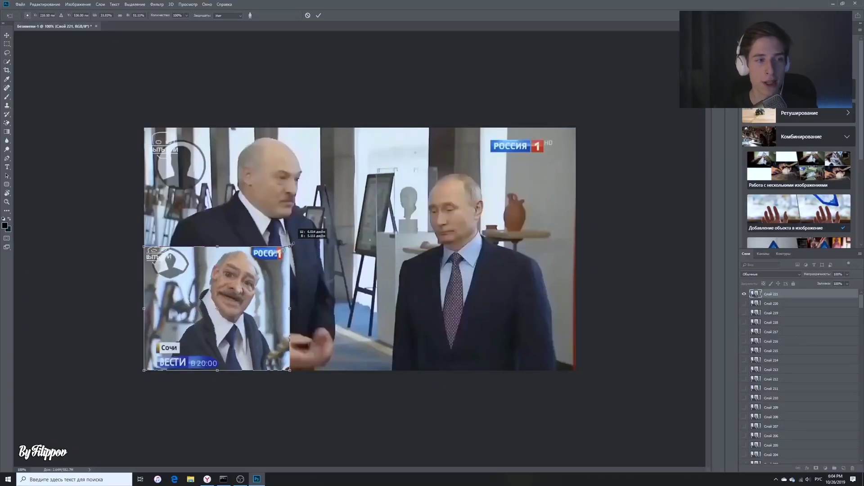
{"action": "mouse_move", "coordinate": [301, 244]}
{"action": "left_mouse_down"}
{"action": "mouse_move", "coordinate": [351, 245]}
{"action": "mouse_move", "coordinate": [353, 256]}
{"action": "mouse_move", "coordinate": [289, 222]}
{"action": "left_mouse_up"}
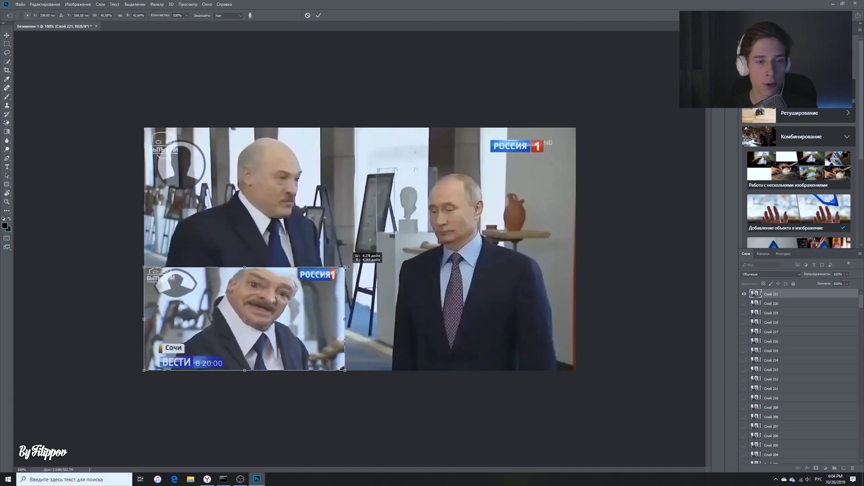
{"action": "key", "text": "Escape"}
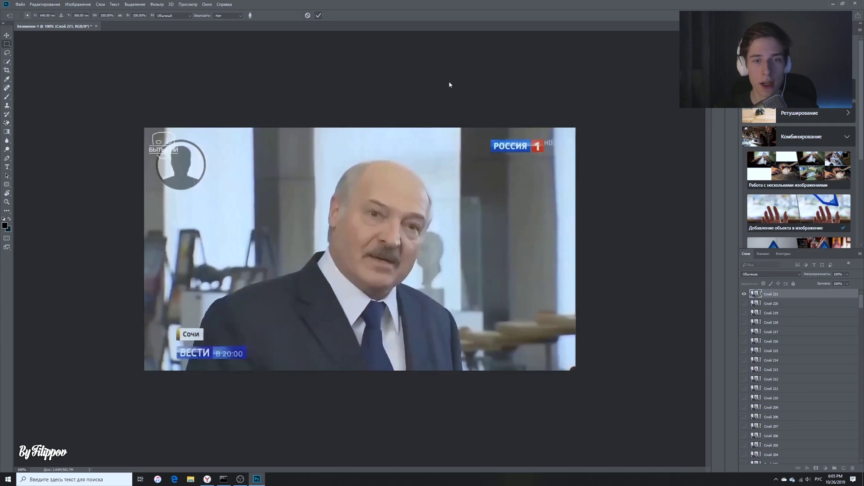
{"action": "left_click", "coordinate": [744, 294]}
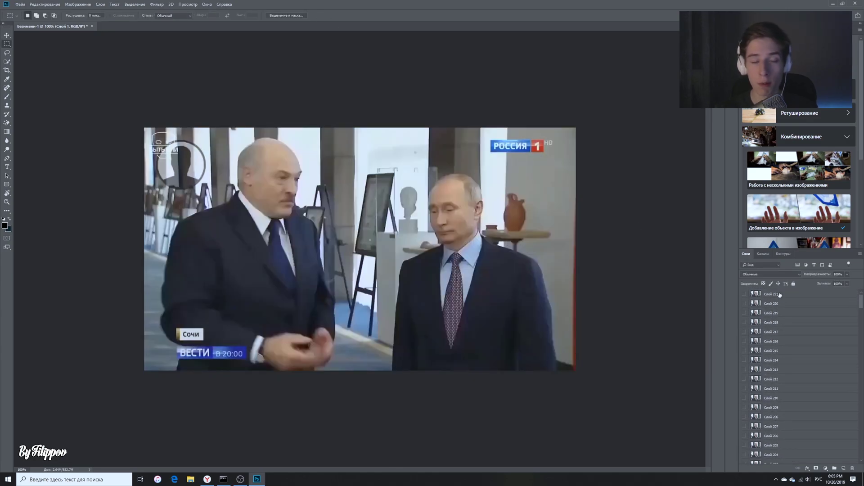
{"action": "left_click", "coordinate": [779, 294], "text": "shift"}
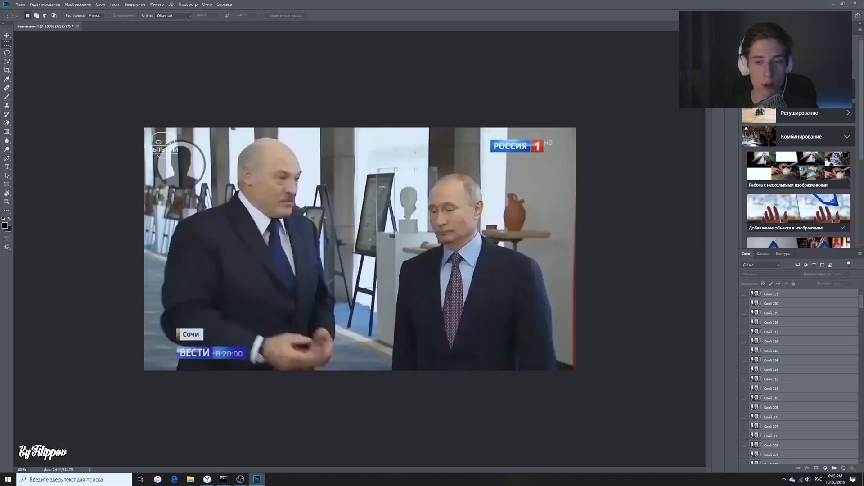
Launch the Animated Content Aware Scale script with Ending Height 62 and Ending Width 53.
{"action": "left_click", "coordinate": [25, 5]}
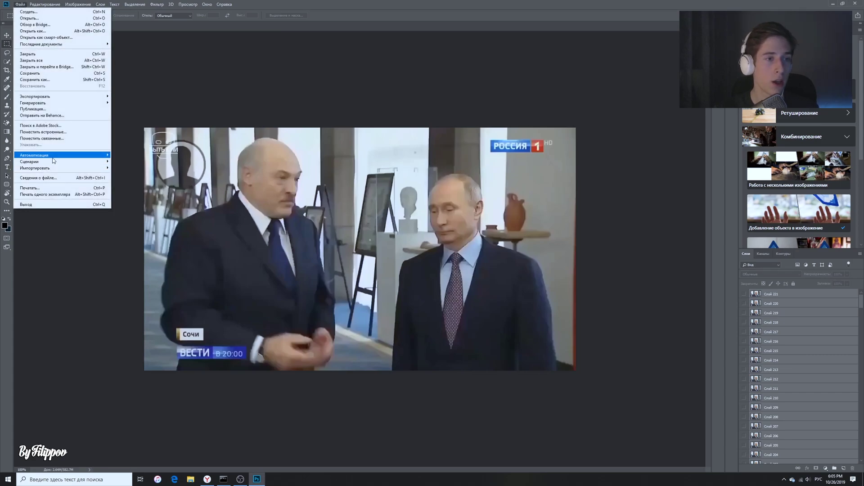
{"action": "mouse_move", "coordinate": [61, 163]}
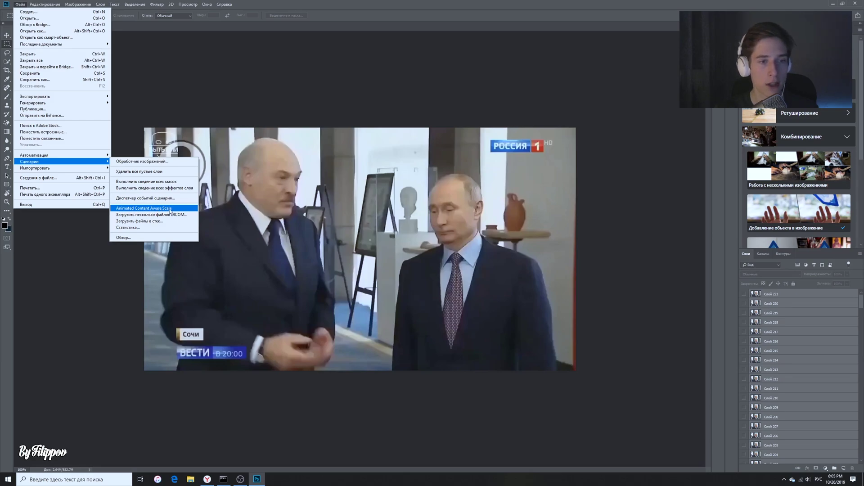
{"action": "left_click", "coordinate": [170, 209]}
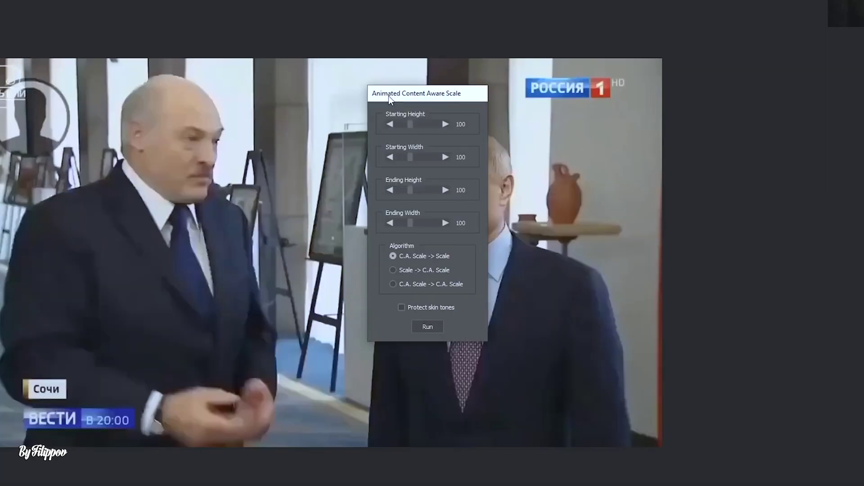
{"action": "left_click_drag", "start_coordinate": [389, 97], "coordinate": [397, 67]}
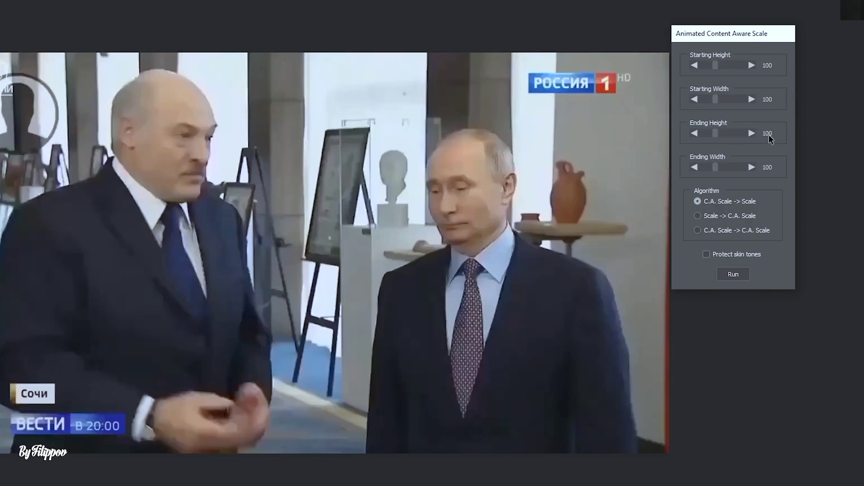
{"action": "left_click", "coordinate": [714, 133]}
{"action": "left_click_drag", "start_coordinate": [713, 166], "coordinate": [709, 166]}
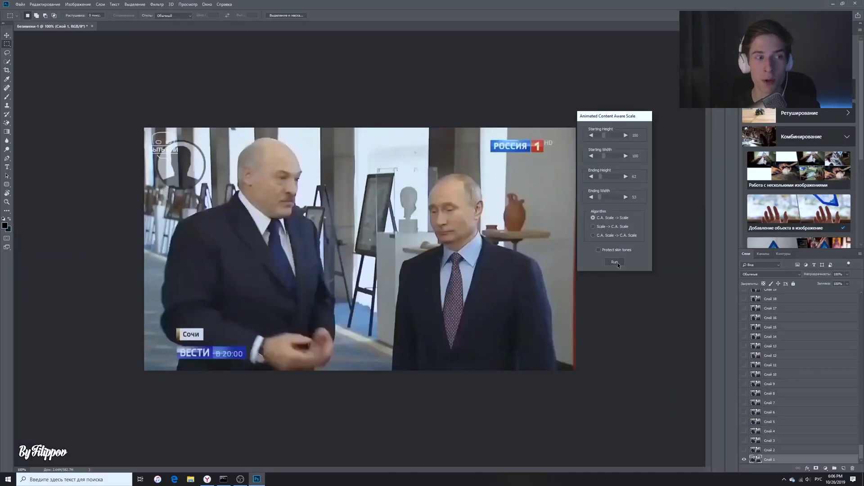
Run the script on all frames, then show Слой 221 to check the distorted face.
{"action": "left_click", "coordinate": [618, 263]}
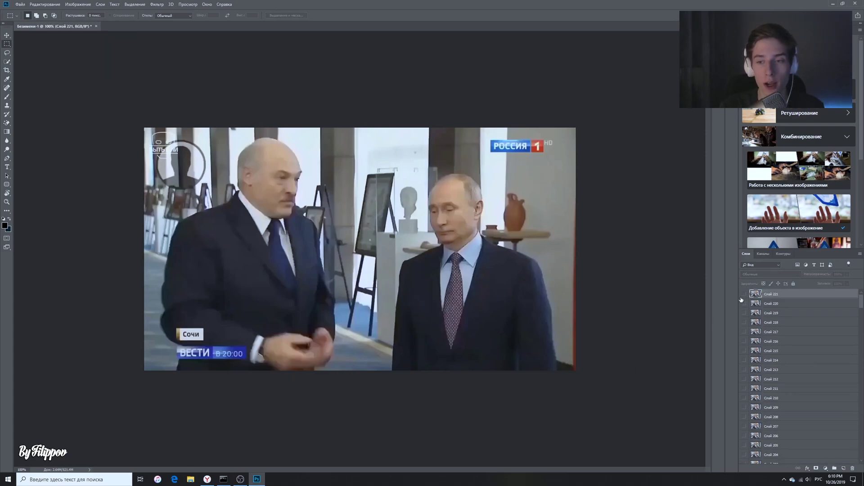
{"action": "scroll", "coordinate": [746, 298], "scroll_direction": "down", "scroll_amount": 1}
{"action": "scroll", "coordinate": [746, 297], "scroll_direction": "up", "scroll_amount": 1}
{"action": "left_click", "coordinate": [744, 295]}
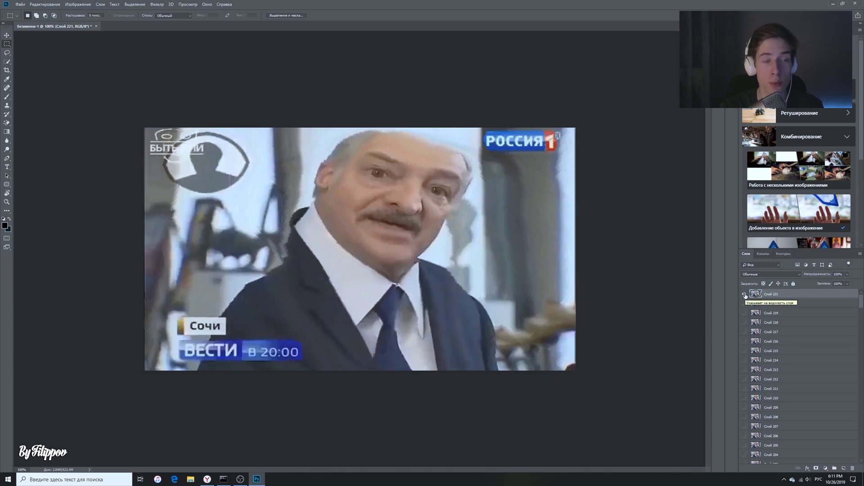
Hide Слой 221 and render the frames as an H.264 1280×720 video to the desktop.
{"action": "left_click", "coordinate": [745, 294]}
{"action": "left_click", "coordinate": [19, 6]}
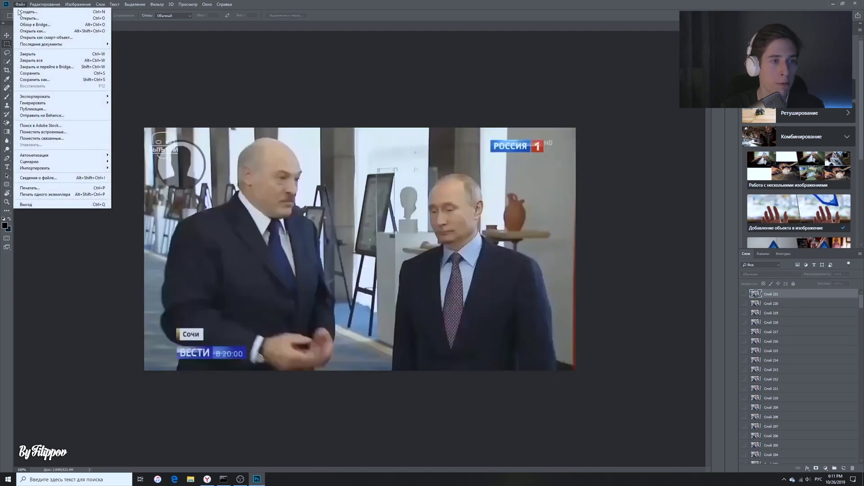
{"action": "mouse_move", "coordinate": [48, 97]}
{"action": "left_click", "coordinate": [145, 194]}
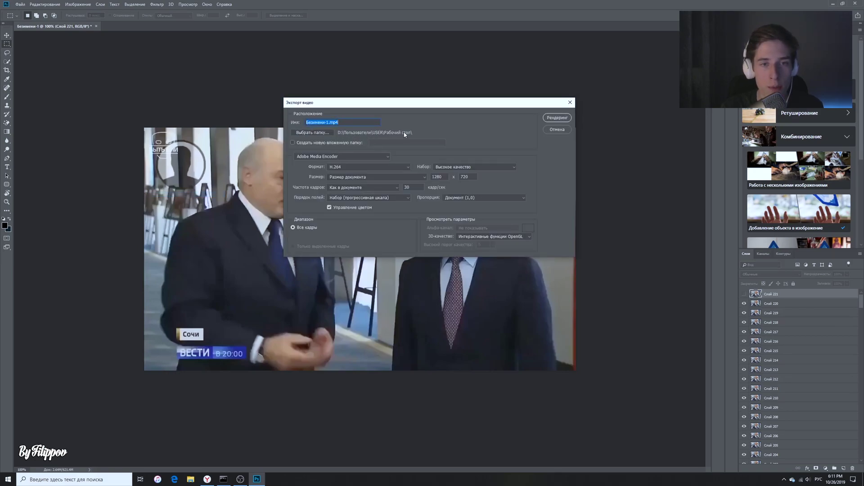
{"action": "left_click", "coordinate": [556, 118]}
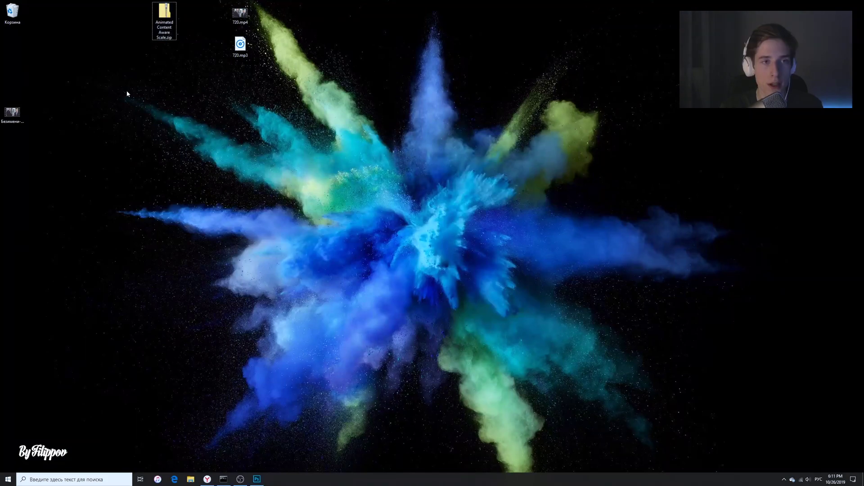
Reposition the Безимени-1.mp4 icon, play it in Movies & TV, then close the player.
{"action": "mouse_move", "coordinate": [12, 115]}
{"action": "left_mouse_down"}
{"action": "mouse_move", "coordinate": [296, 112]}
{"action": "mouse_move", "coordinate": [147, 80]}
{"action": "left_mouse_up"}
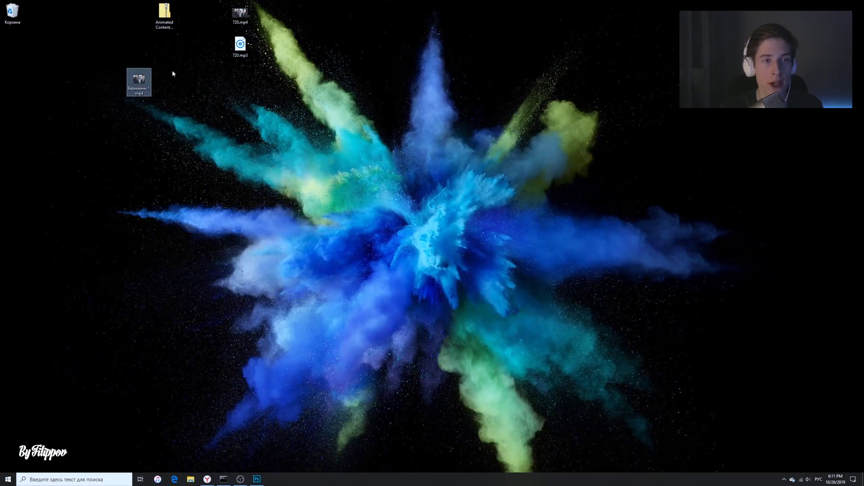
{"action": "left_click_drag", "start_coordinate": [240, 45], "coordinate": [138, 112]}
{"action": "double_click", "coordinate": [136, 88]}
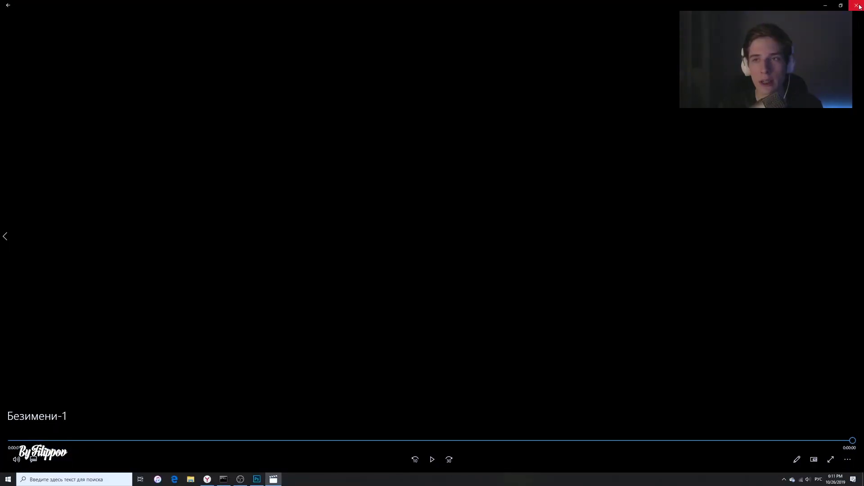
{"action": "left_click", "coordinate": [862, 2]}
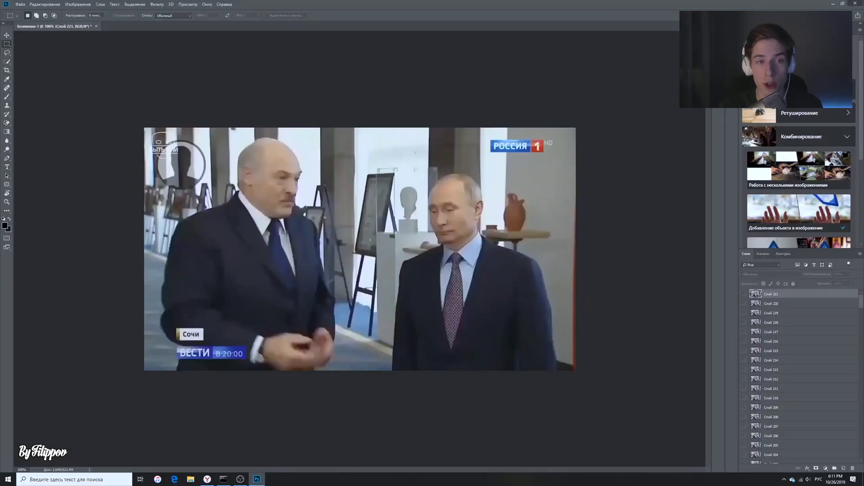
Close Photoshop without saving and launch After Effects CC 2018 from the Start menu.
{"action": "left_click", "coordinate": [855, 3]}
{"action": "left_click", "coordinate": [457, 175]}
{"action": "key", "text": "super"}
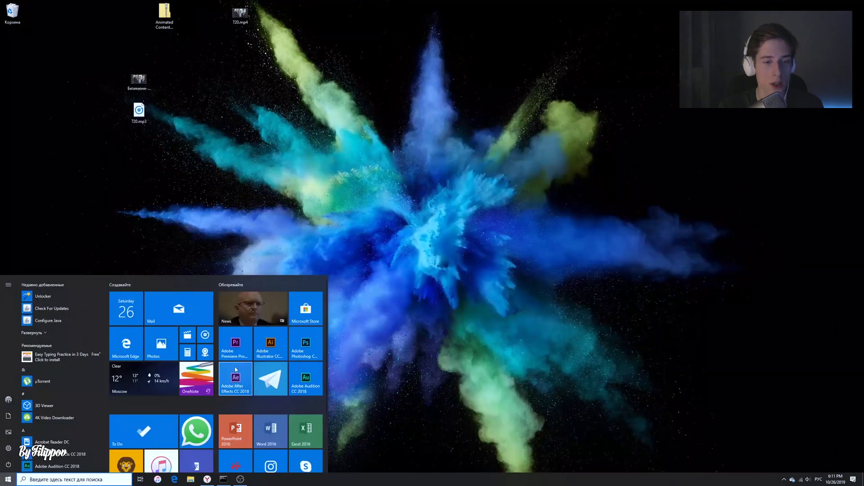
{"action": "left_click", "coordinate": [237, 372]}
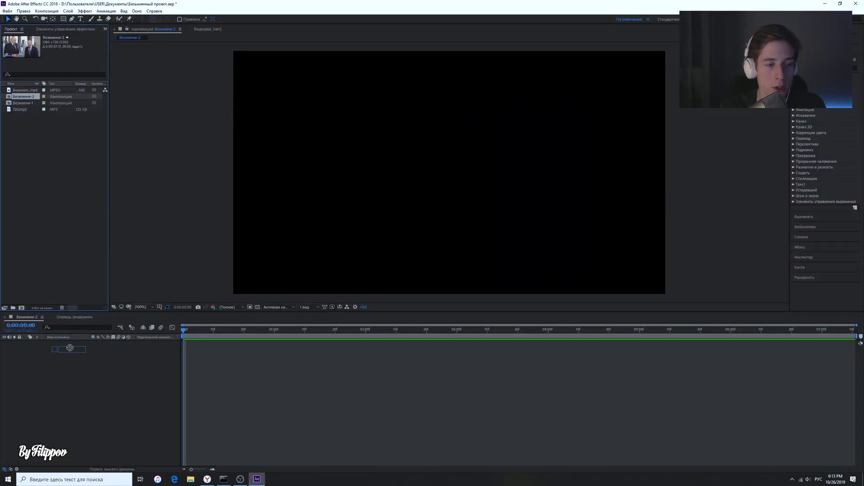
Add Безимени-1.mp4 to the Безимени-2 timeline and preview the footage.
{"action": "left_click_drag", "start_coordinate": [26, 91], "coordinate": [449, 172]}
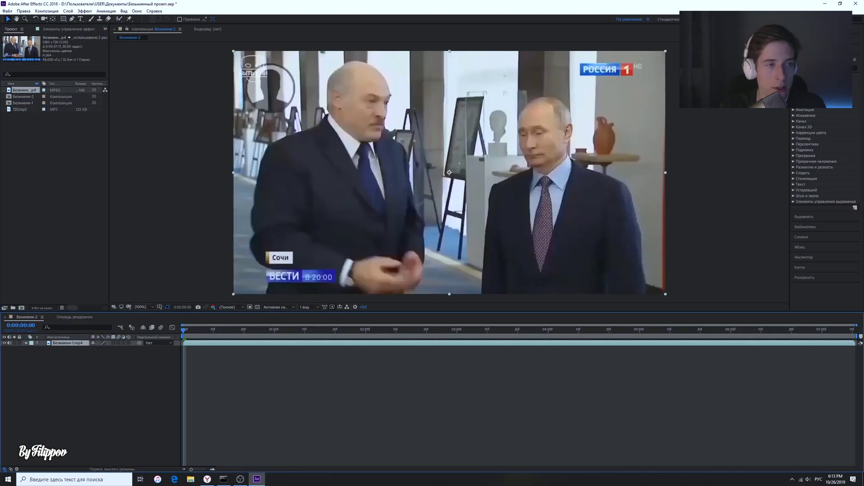
{"action": "left_click_drag", "start_coordinate": [292, 333], "coordinate": [780, 333]}
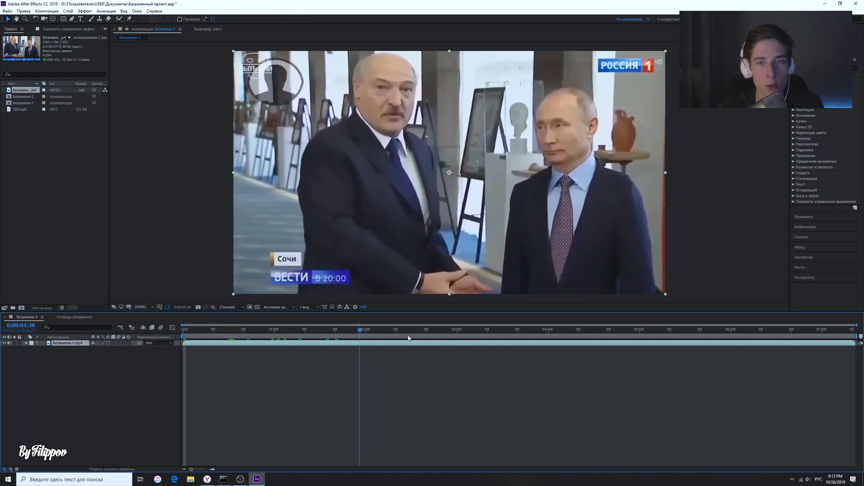
{"action": "key", "text": "space"}
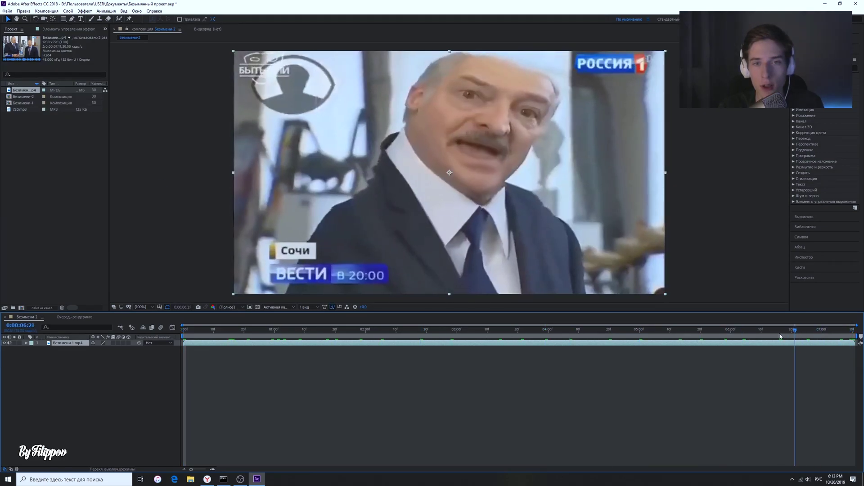
Add 720.mp3 as an audio layer and preview the video with sound from the start.
{"action": "mouse_move", "coordinate": [21, 110]}
{"action": "left_mouse_down"}
{"action": "mouse_move", "coordinate": [175, 392]}
{"action": "mouse_move", "coordinate": [140, 352]}
{"action": "left_mouse_up"}
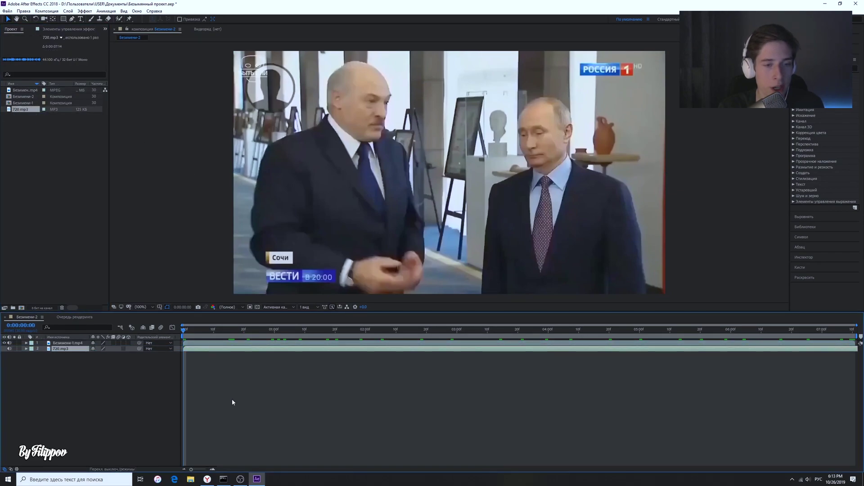
{"action": "key", "text": "space"}
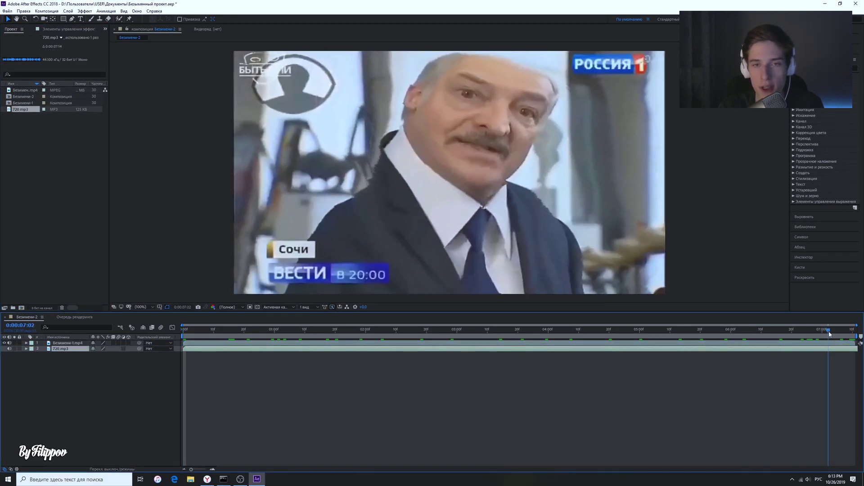
{"action": "left_click", "coordinate": [512, 335]}
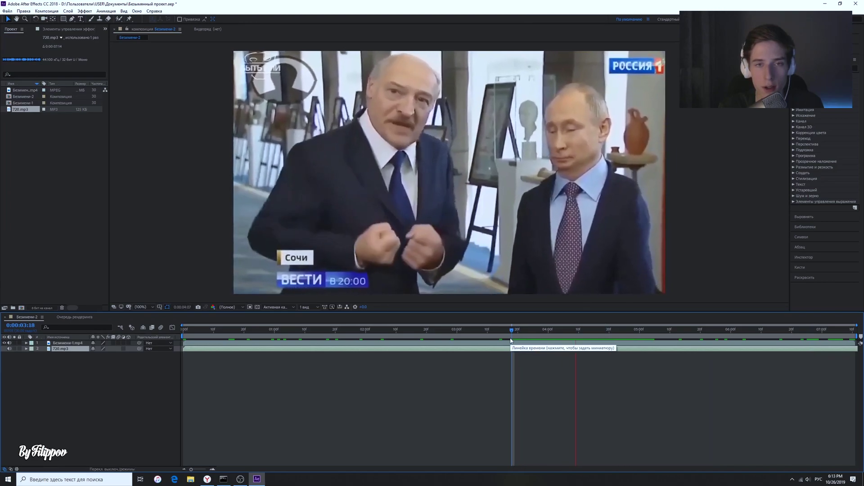
{"action": "key", "text": "Home"}
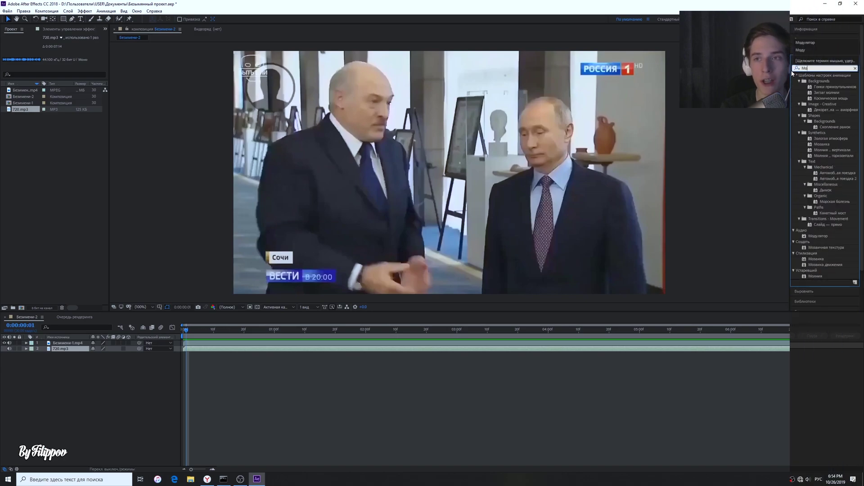
Search 'Моду' in Effects & Presets and apply Модулятор to the 720.mp3 layer.
{"action": "type", "text": "Моду"}
{"action": "left_click", "coordinate": [805, 82]}
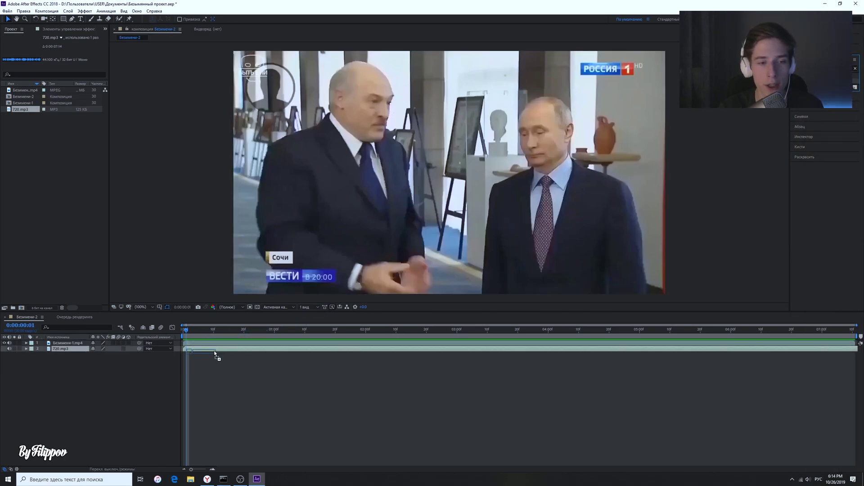
{"action": "left_click_drag", "start_coordinate": [60, 349], "coordinate": [60, 349]}
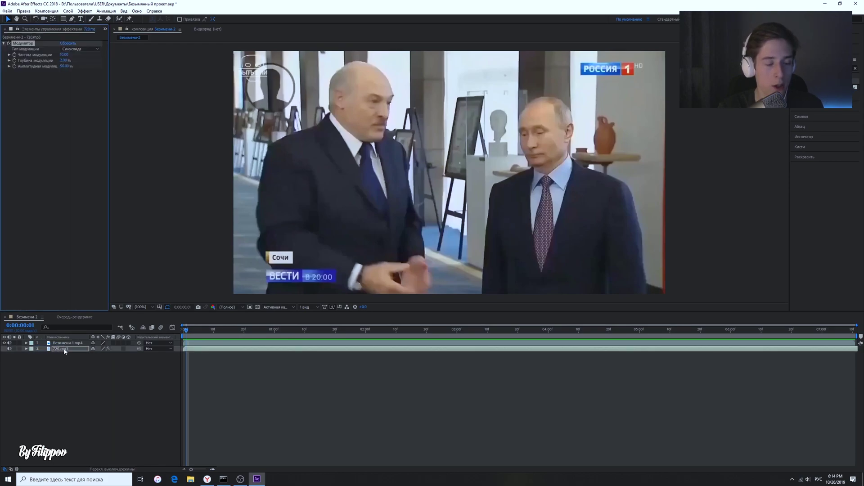
{"action": "left_click_drag", "start_coordinate": [188, 332], "coordinate": [184, 333]}
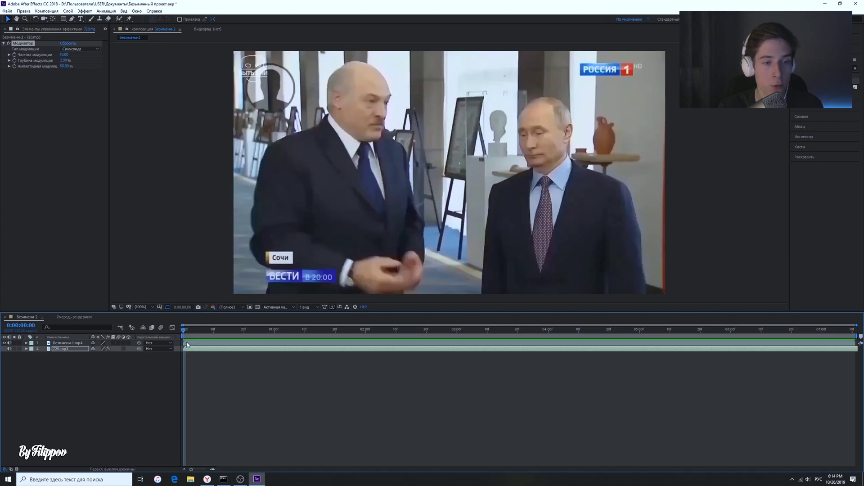
Lower the Модулятор modulation frequency from 10 to about 6, previewing the warped audio.
{"action": "key", "text": "space"}
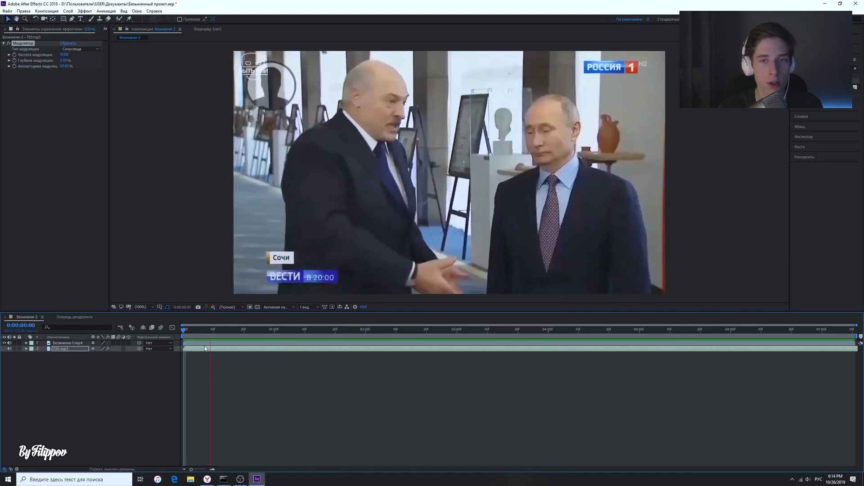
{"action": "key", "text": "space"}
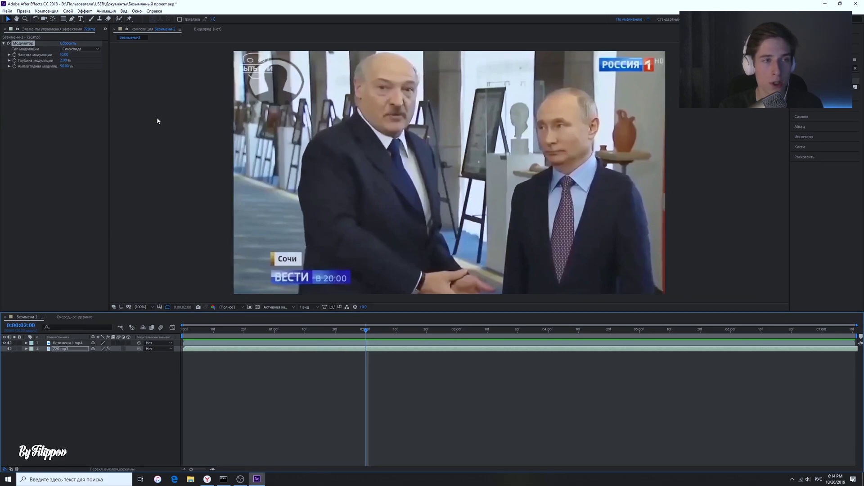
{"action": "left_click_drag", "start_coordinate": [64, 56], "coordinate": [61, 54]}
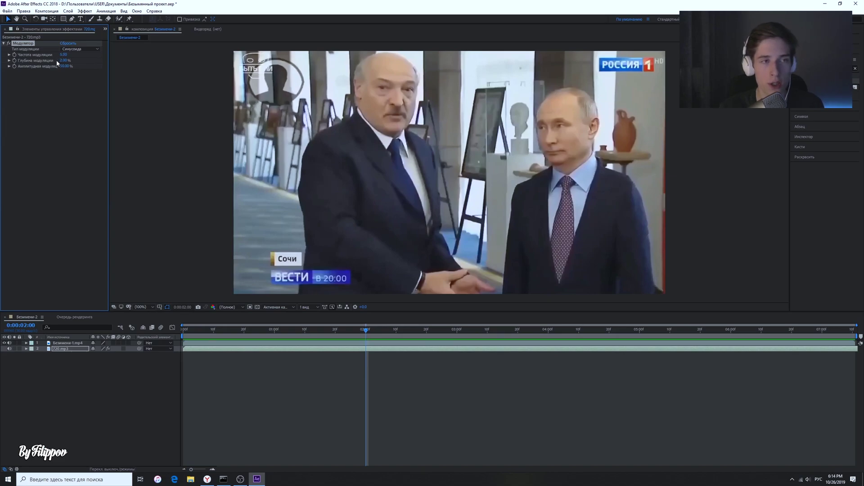
{"action": "key", "text": "space"}
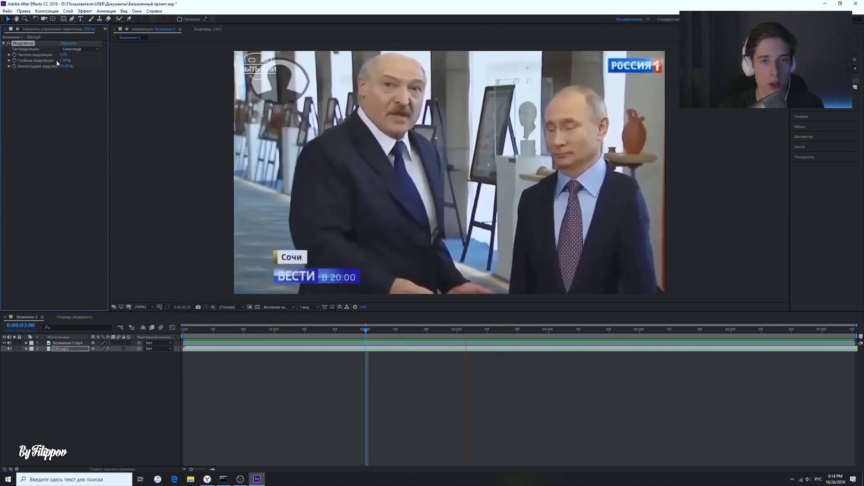
{"action": "left_click_drag", "start_coordinate": [65, 55], "coordinate": [62, 54]}
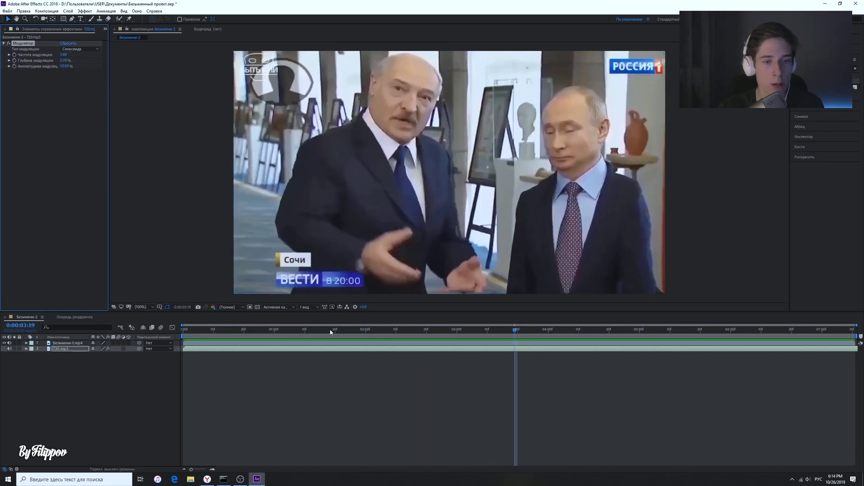
{"action": "left_click", "coordinate": [249, 333]}
{"action": "key", "text": "space"}
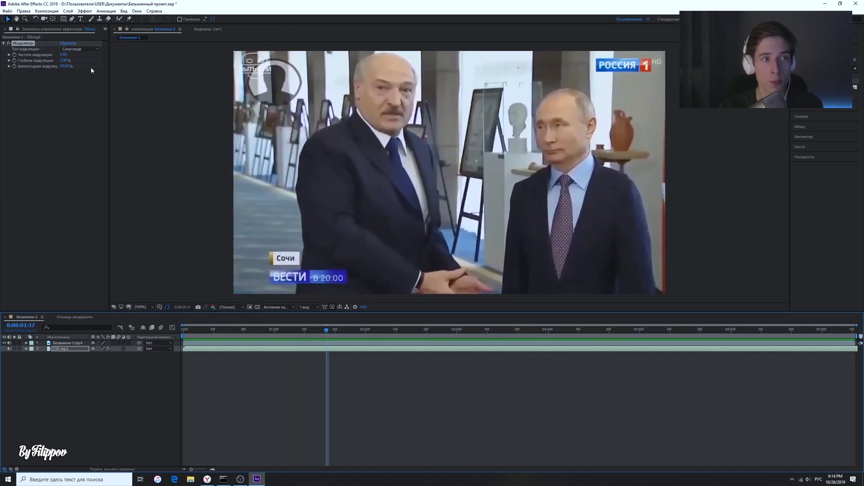
Try modulation depths of 2% and 49%, then return depth to 0% and preview.
{"action": "left_click", "coordinate": [62, 60]}
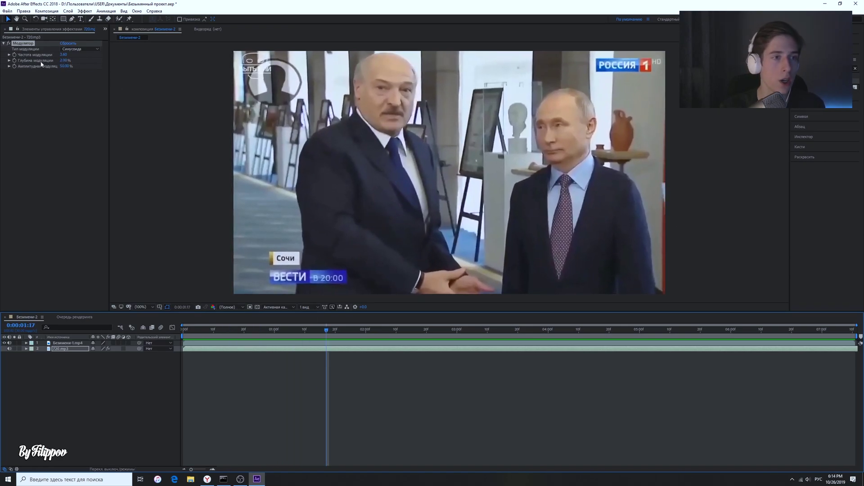
{"action": "left_click", "coordinate": [26, 65]}
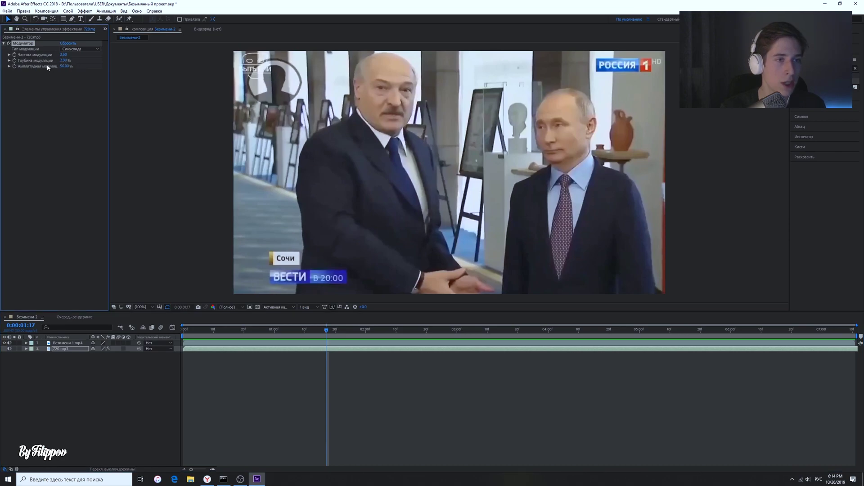
{"action": "left_click_drag", "start_coordinate": [64, 60], "coordinate": [84, 61]}
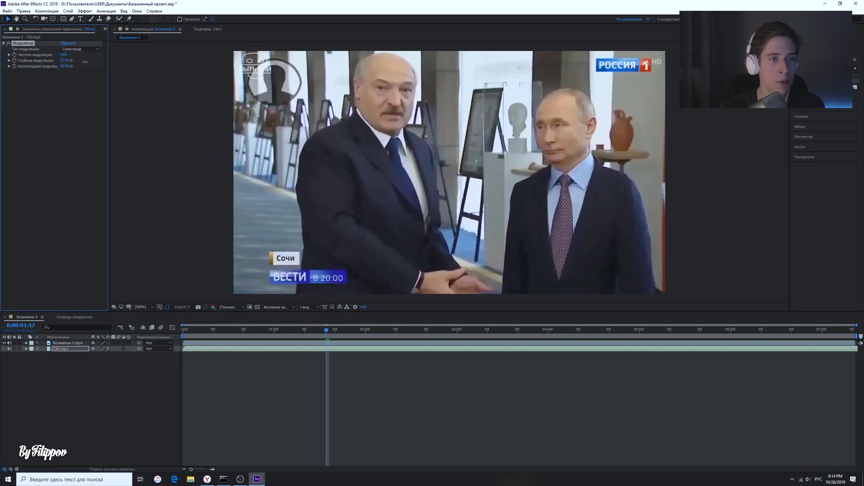
{"action": "key", "text": "space"}
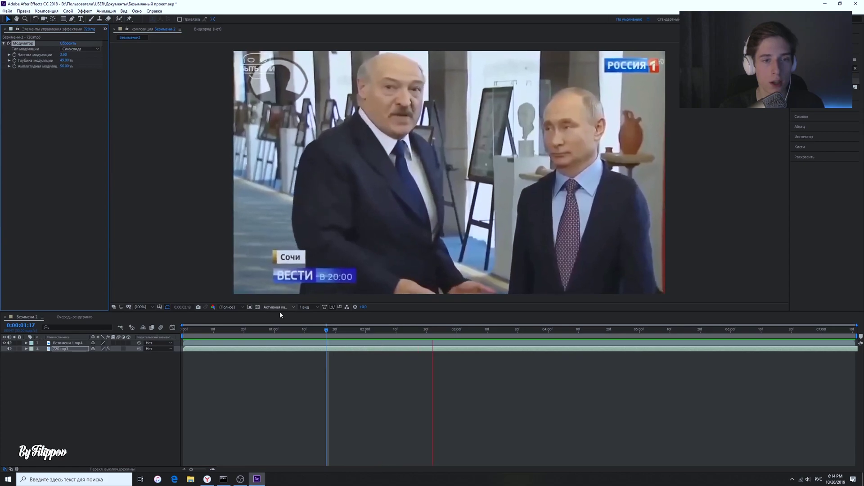
{"action": "left_click", "coordinate": [239, 332]}
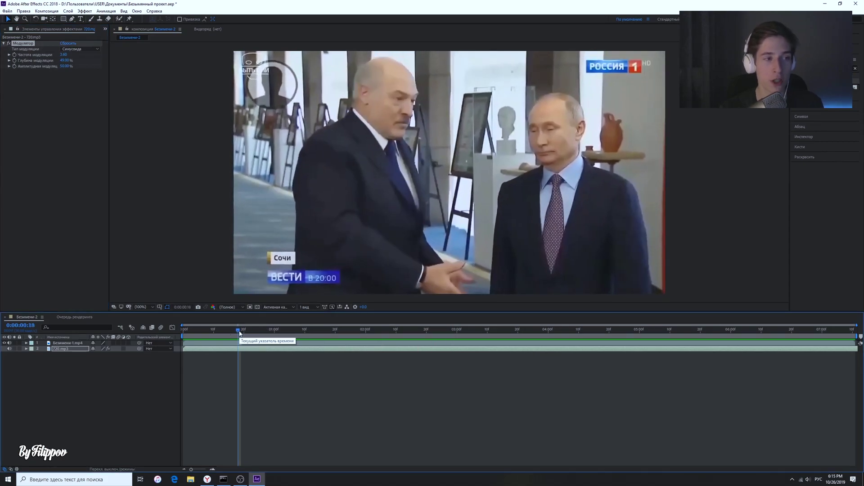
{"action": "key", "text": "Home"}
{"action": "left_click_drag", "start_coordinate": [64, 60], "coordinate": [15, 63]}
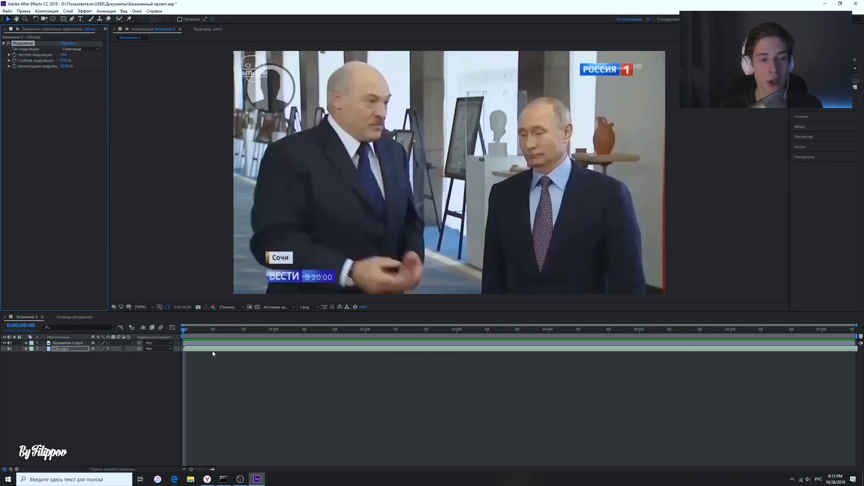
{"action": "key", "text": "space"}
{"action": "key", "text": "space"}
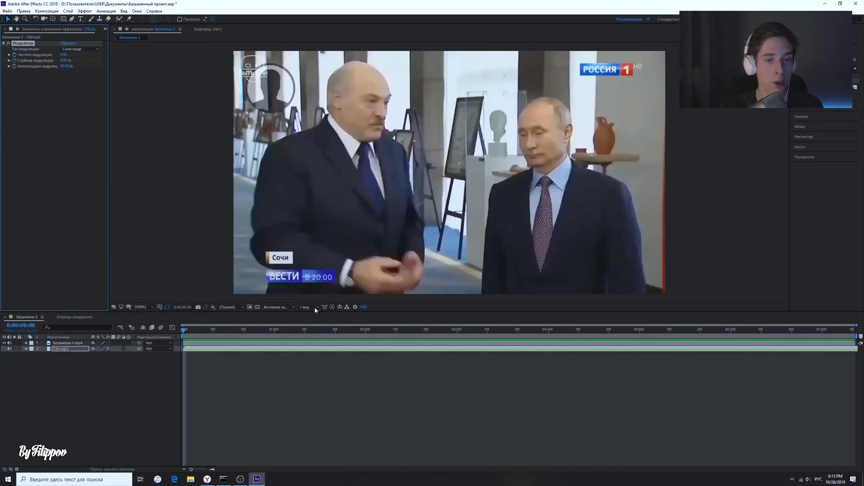
{"action": "key", "text": "space"}
{"action": "left_click", "coordinate": [852, 330]}
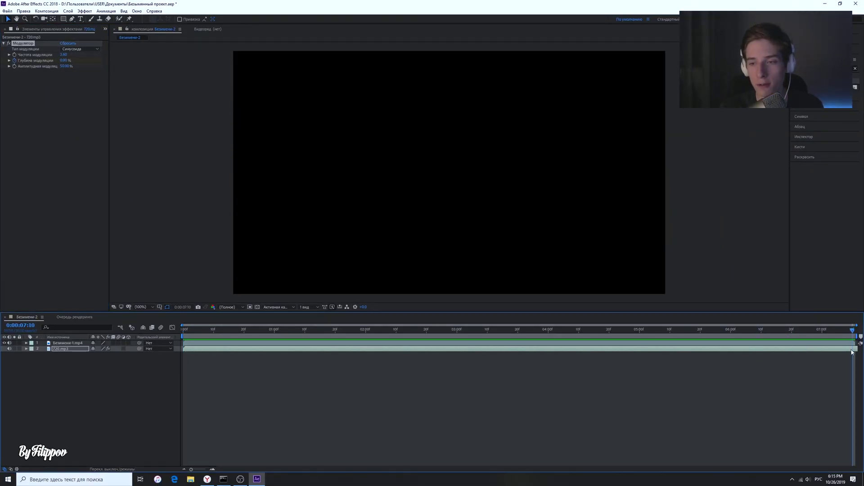
Raise Глубина модуляции to 33% and preview the composition with the warped audio.
{"action": "left_click", "coordinate": [852, 350]}
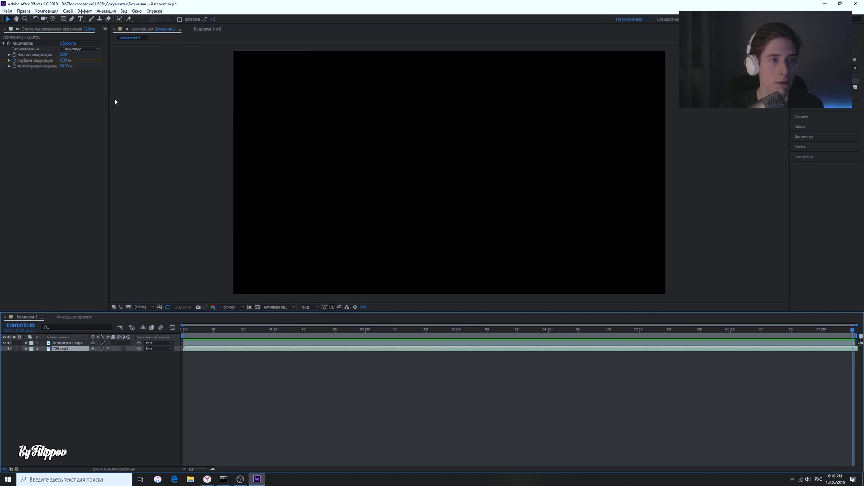
{"action": "left_click_drag", "start_coordinate": [69, 62], "coordinate": [83, 63]}
{"action": "key", "text": "space"}
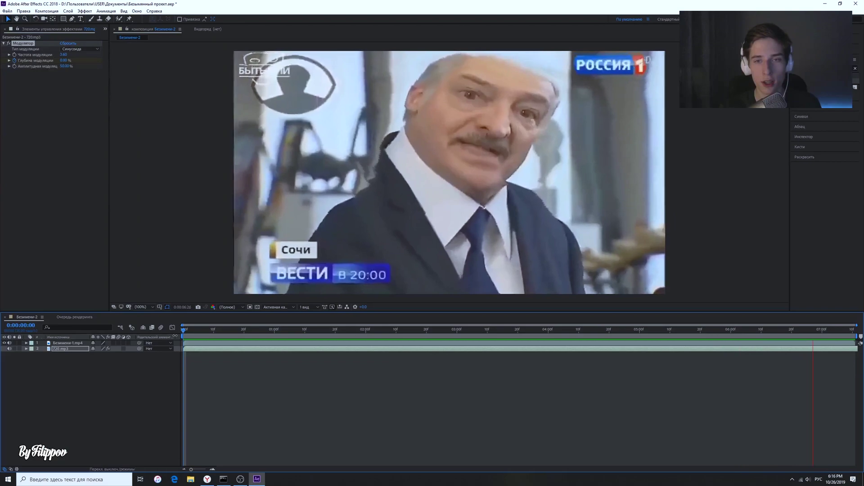
{"action": "key", "text": "space"}
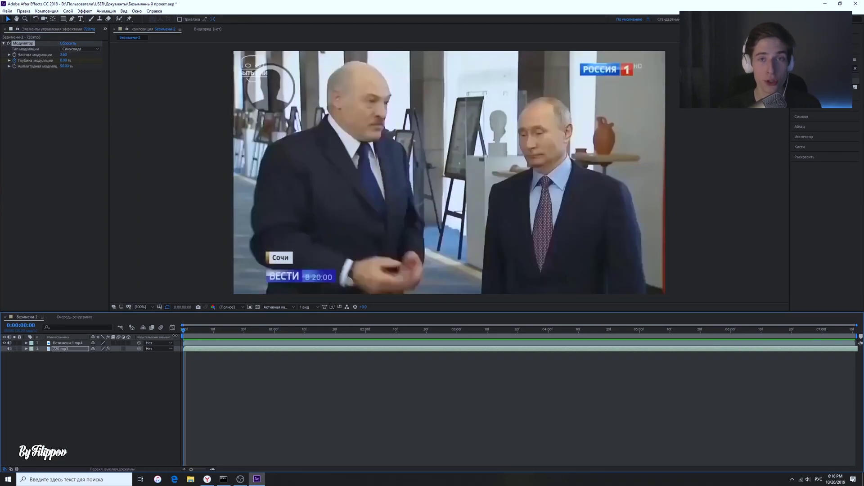